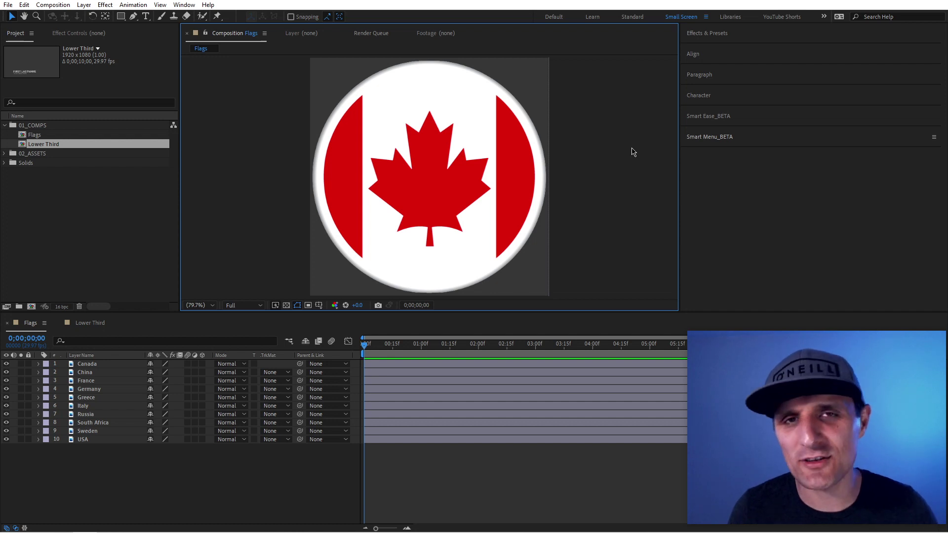
# Expand the Smart Ease_BETA panel to show its easing presets, Speed 0 and Influence 0.1.
pyautogui.click(720, 117)
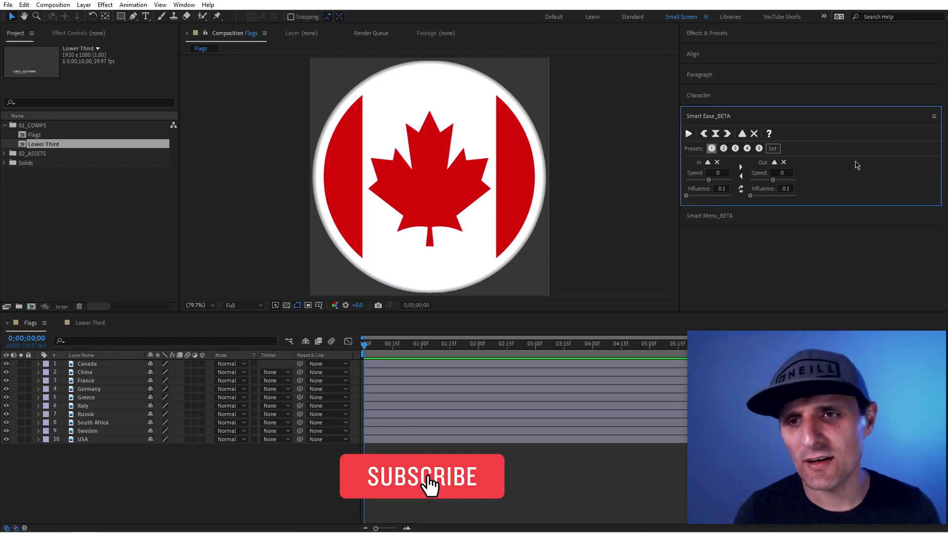
# Swap the Smart Ease_BETA panel for the Smart Menu_BETA panel, named Countries.
pyautogui.click(720, 118)
pyautogui.click(725, 140)
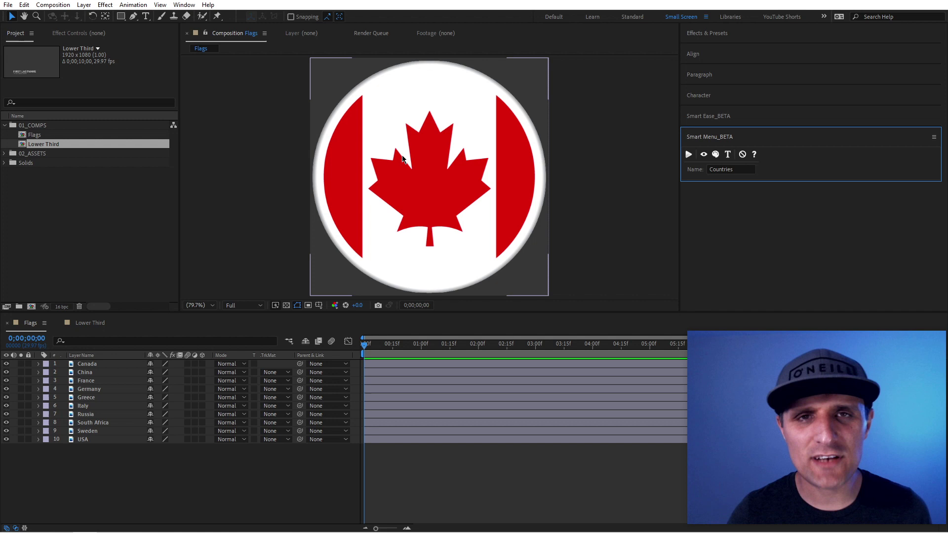
pyautogui.click(89, 373)
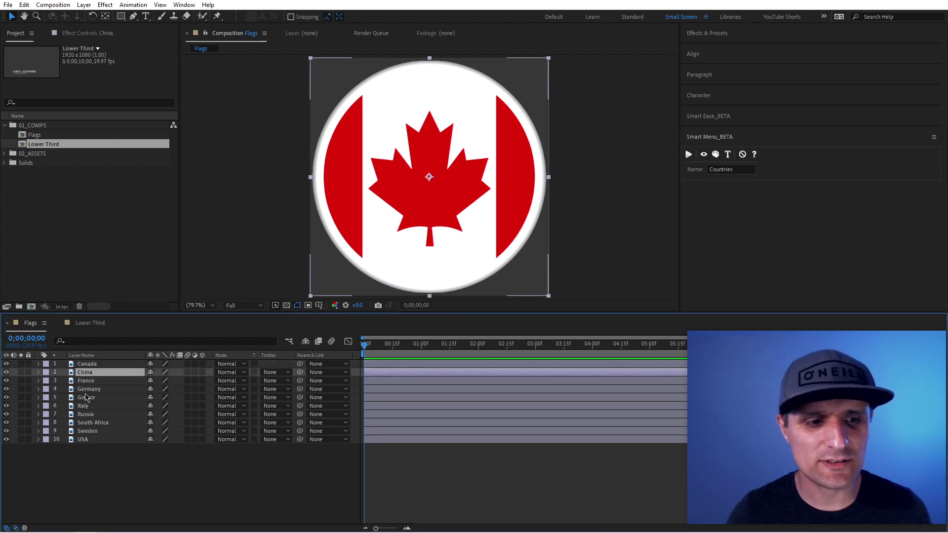
pyautogui.click(21, 373)
pyautogui.click(22, 373)
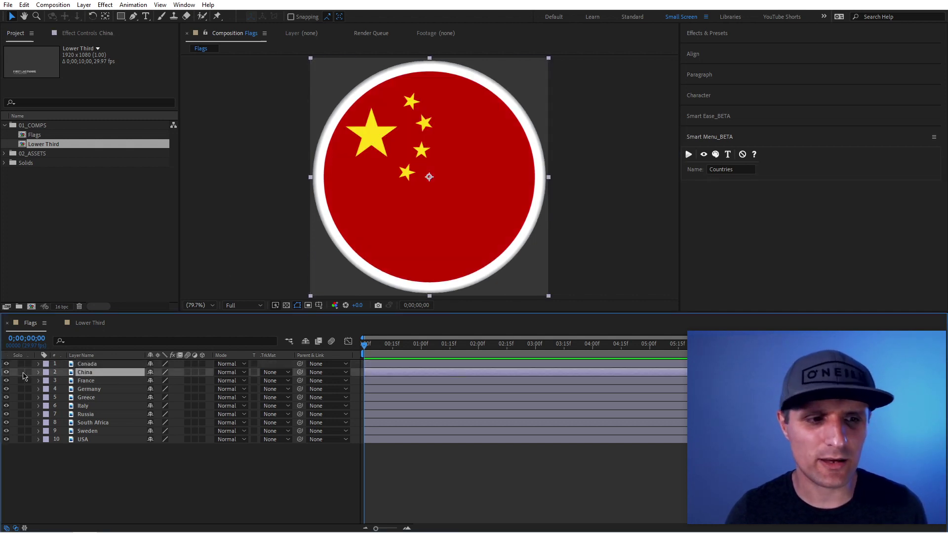
pyautogui.click(21, 381)
pyautogui.click(22, 381)
pyautogui.click(21, 389)
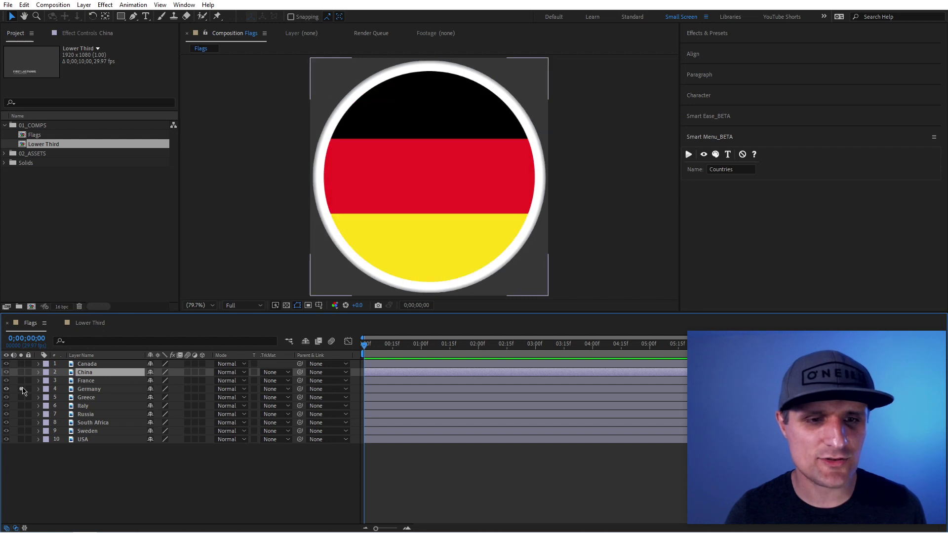
pyautogui.click(21, 389)
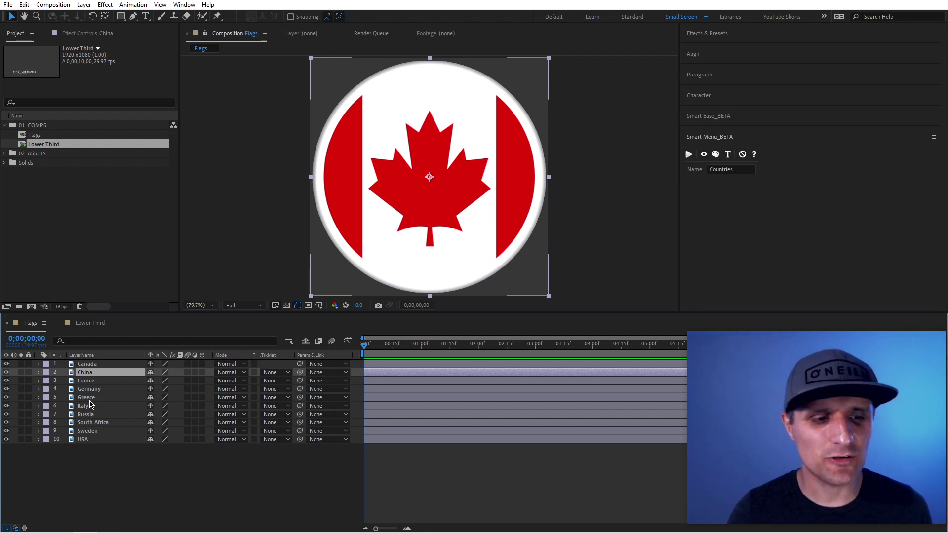
# Create a new shape layer named CONTROLS at the top of the Flags timeline.
pyautogui.rightClick(92, 462)
pyautogui.click(90, 467)
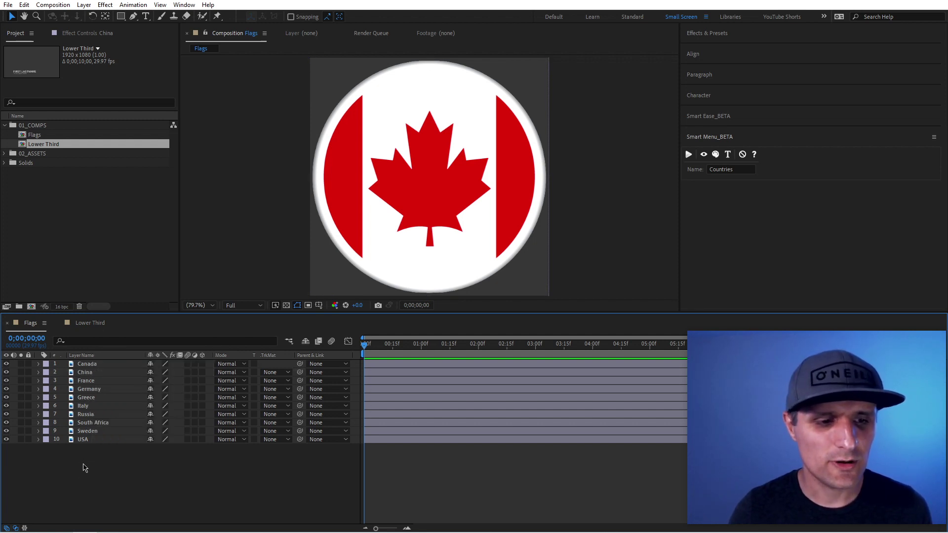
pyautogui.rightClick(84, 465)
pyautogui.moveTo(114, 346)
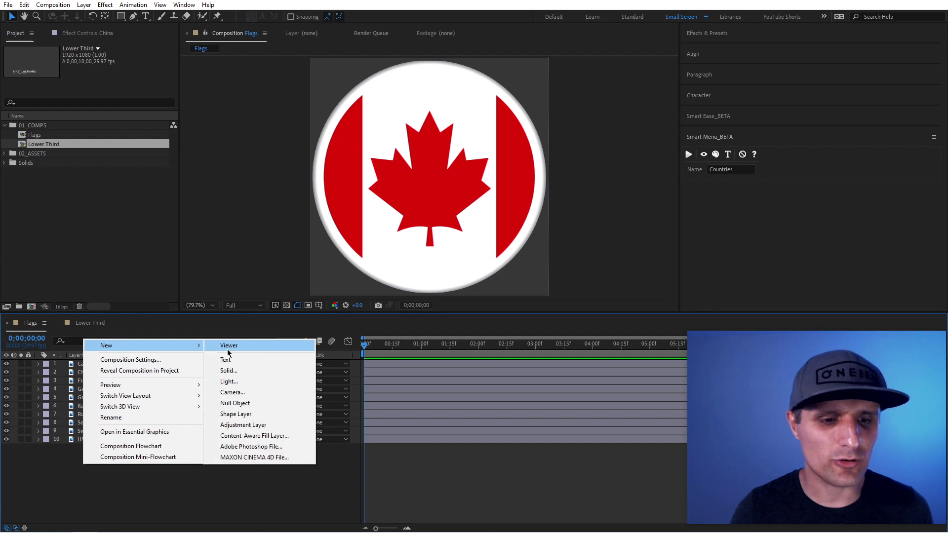
pyautogui.click(227, 415)
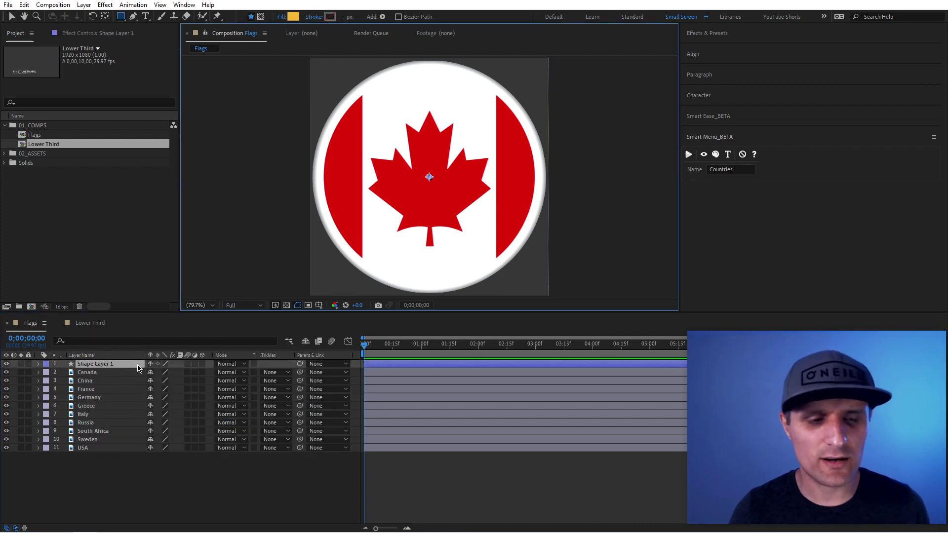
pyautogui.press('Return')
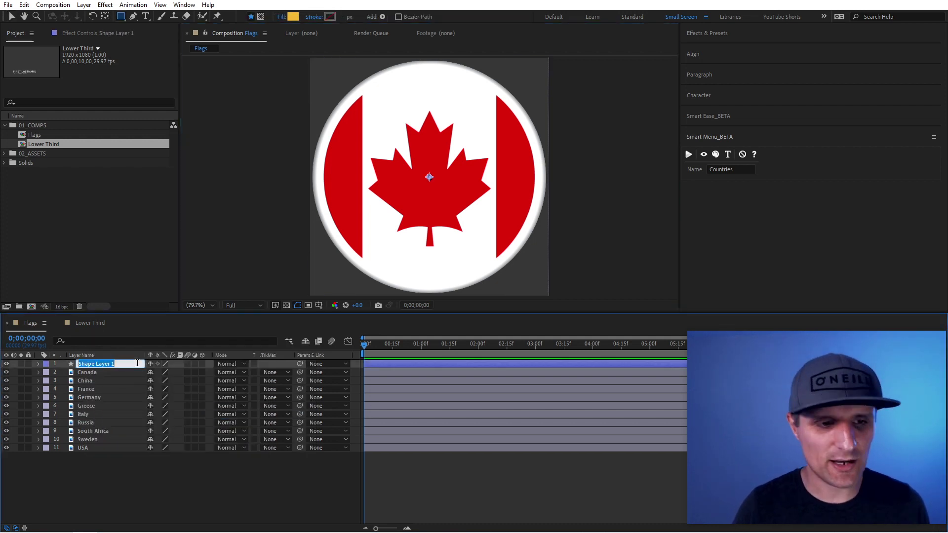
pyautogui.write('CONTROLS')
pyautogui.press('Return')
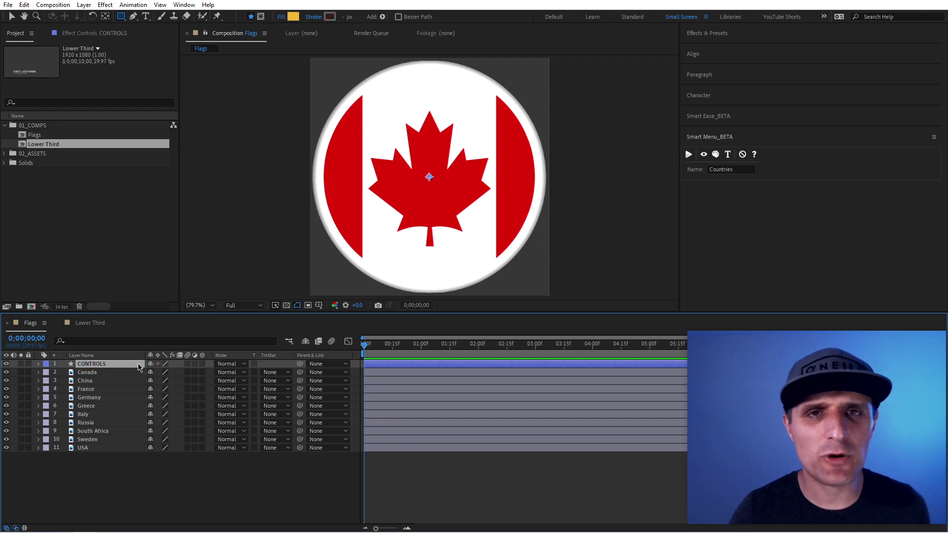
pyautogui.click(97, 35)
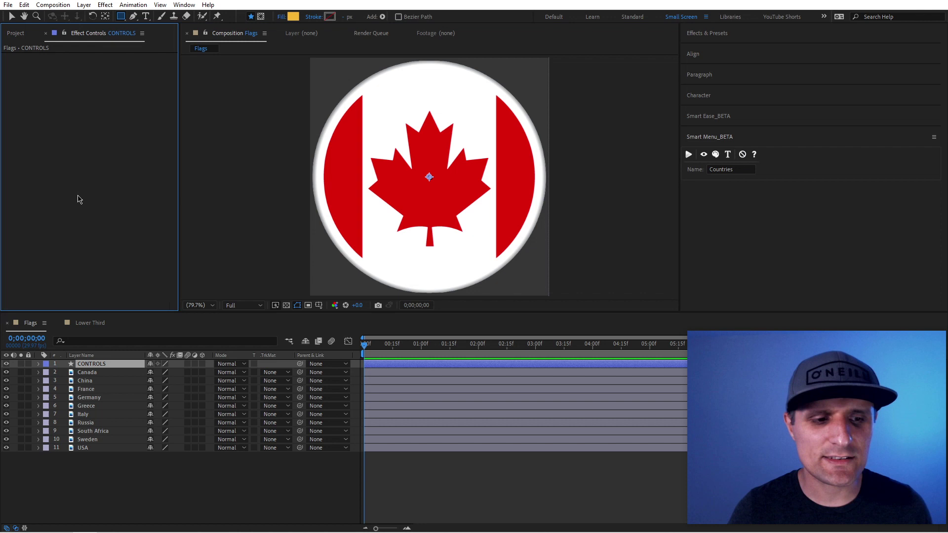
# Apply Expression Controls > Dropdown Menu Control to CONTROLS, leaving the Menu on Item 1.
pyautogui.rightClick(69, 105)
pyautogui.moveTo(103, 233)
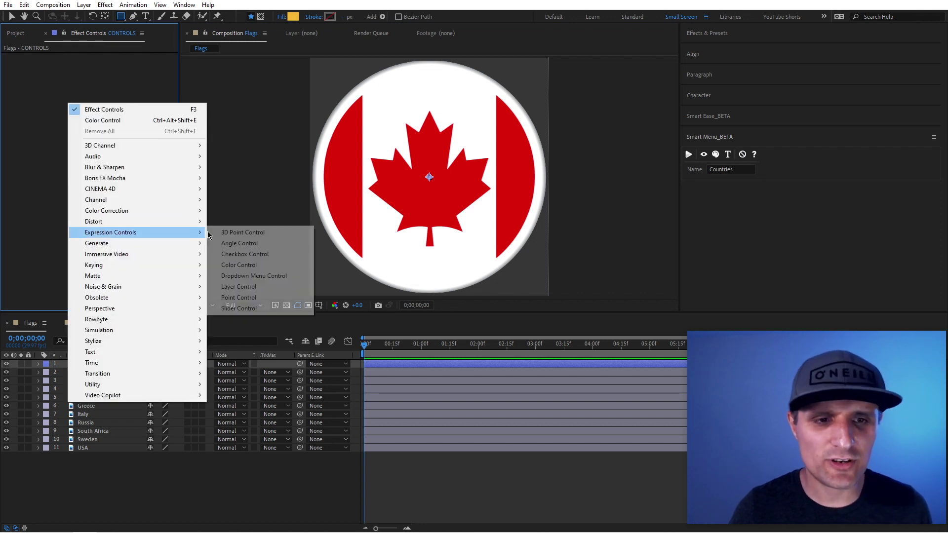
pyautogui.click(258, 277)
pyautogui.click(64, 66)
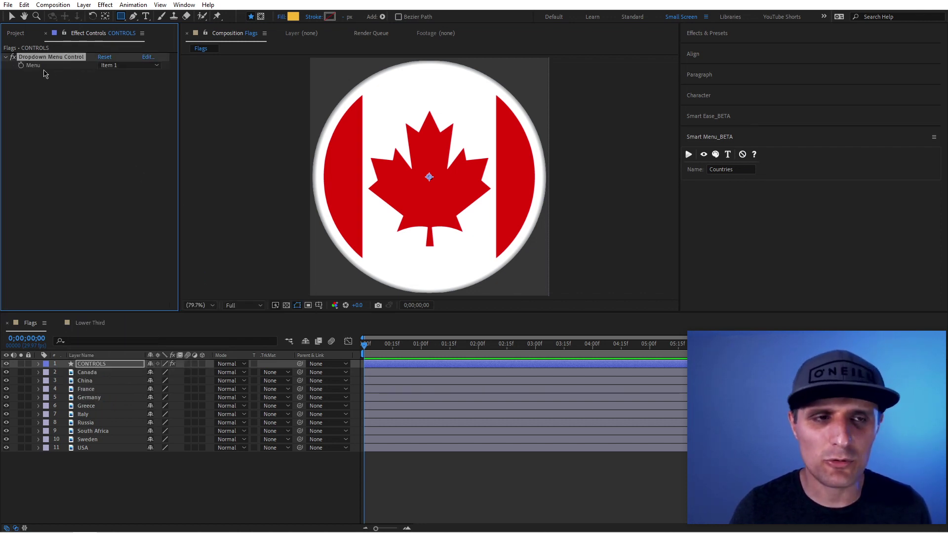
pyautogui.click(123, 66)
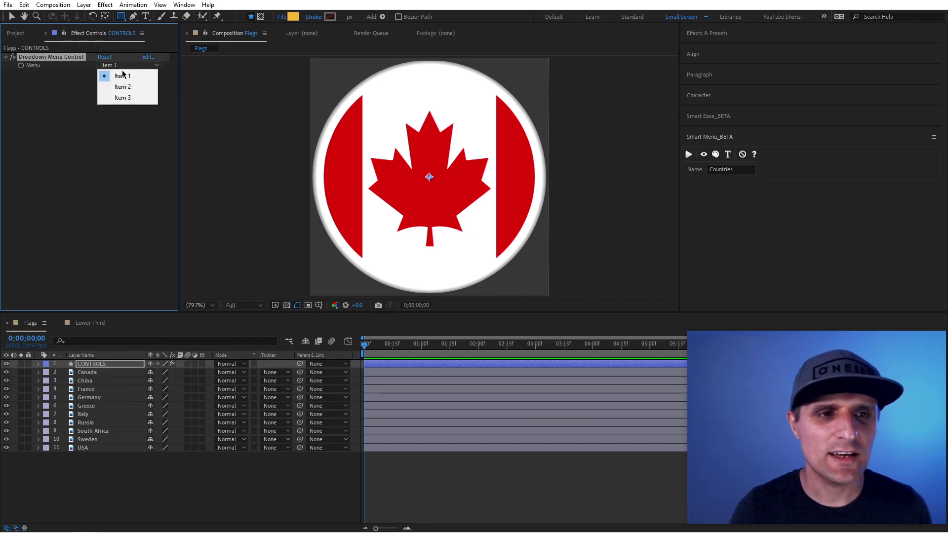
pyautogui.click(123, 121)
# Edit the dropdown's items, adding a fourth entry, Item 4.
pyautogui.click(148, 57)
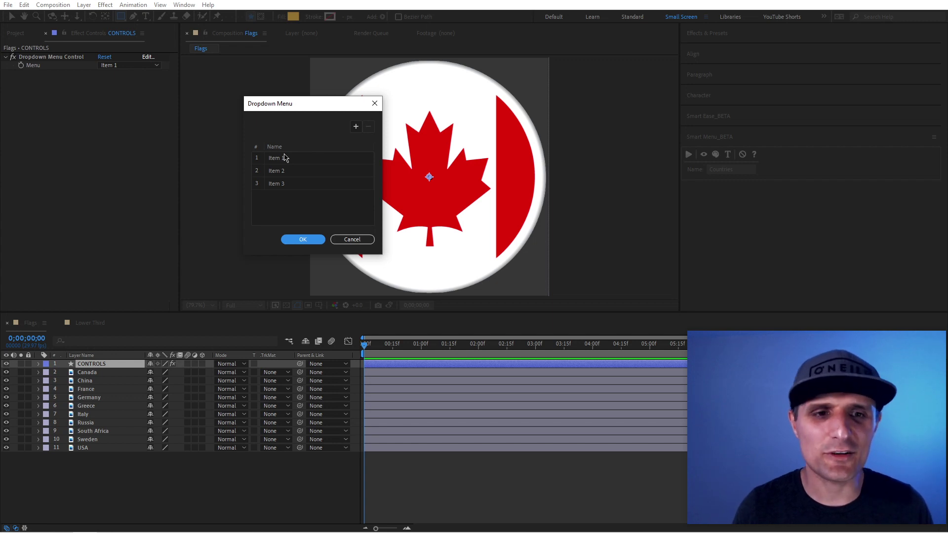
pyautogui.click(355, 127)
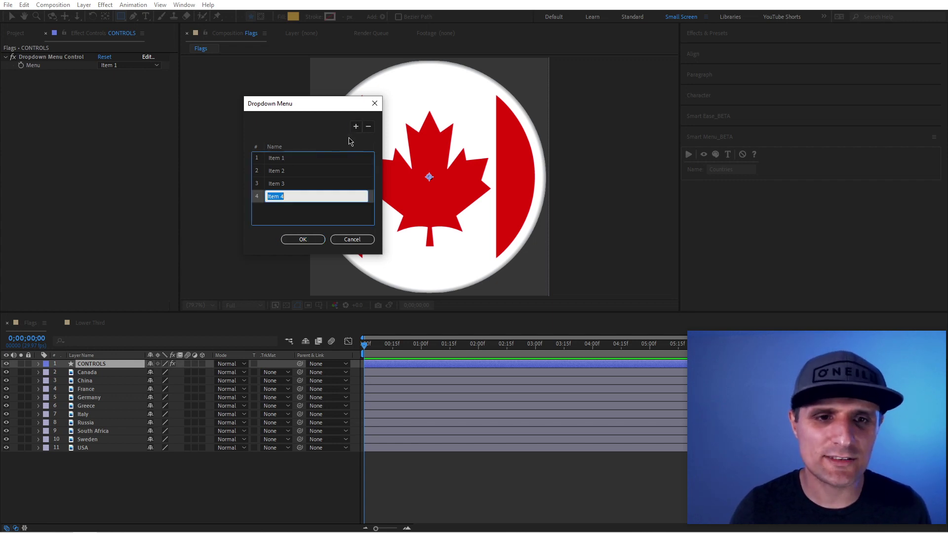
pyautogui.click(298, 184)
pyautogui.click(298, 158)
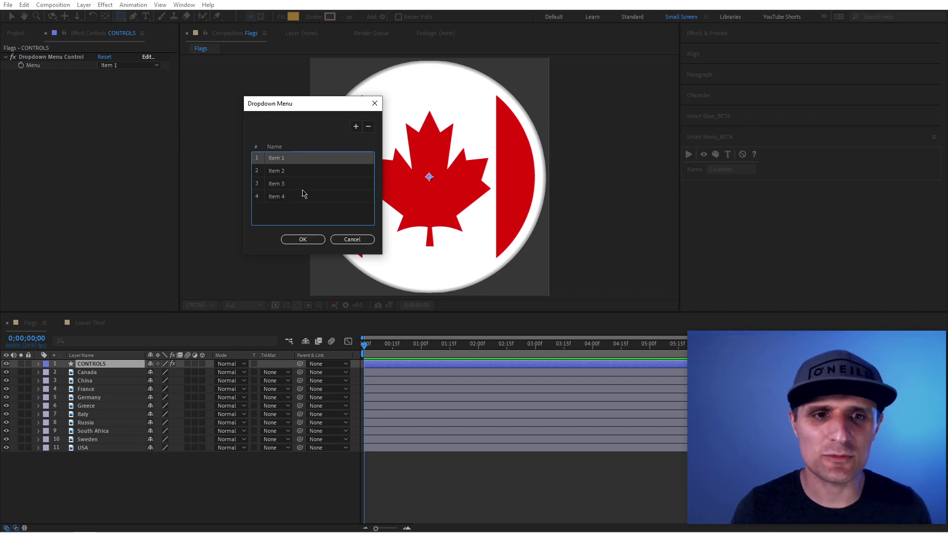
pyautogui.doubleClick(293, 172)
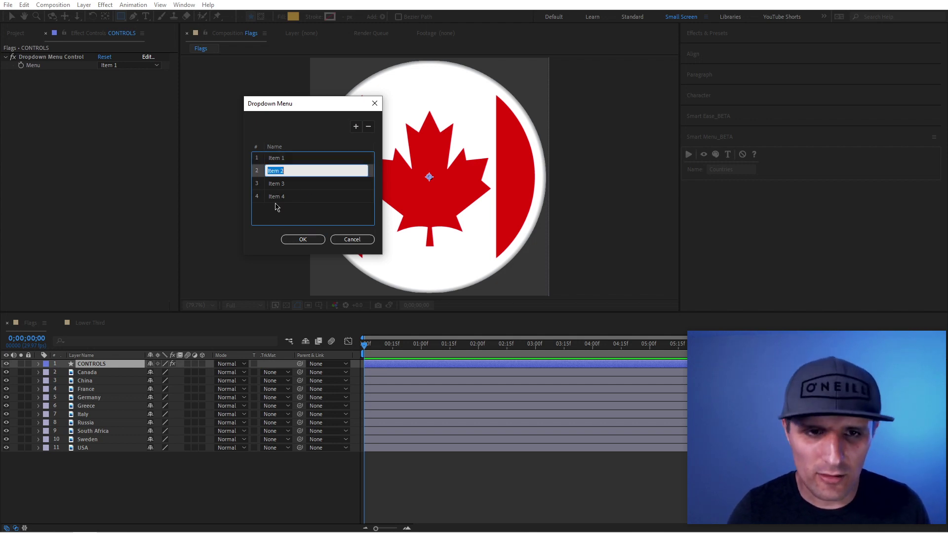
pyautogui.click(284, 187)
pyautogui.click(282, 185)
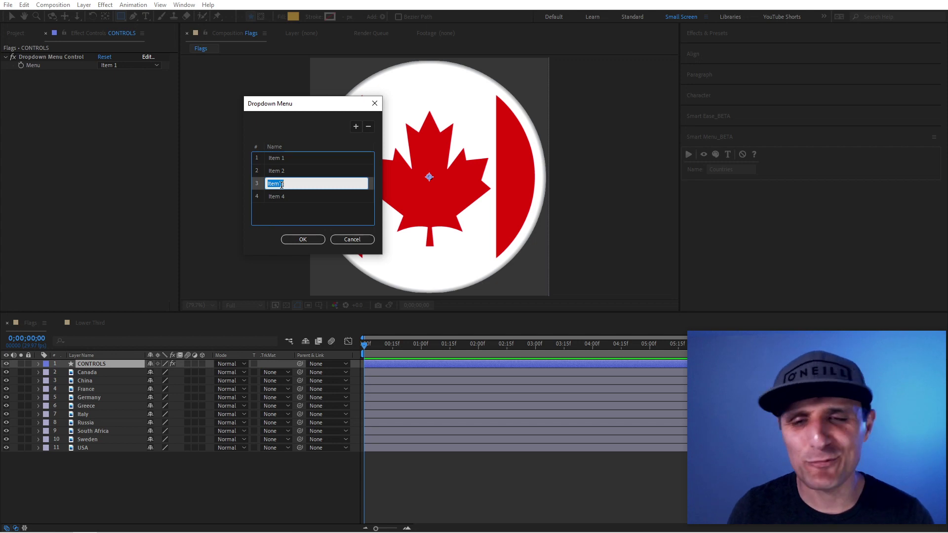
pyautogui.click(347, 241)
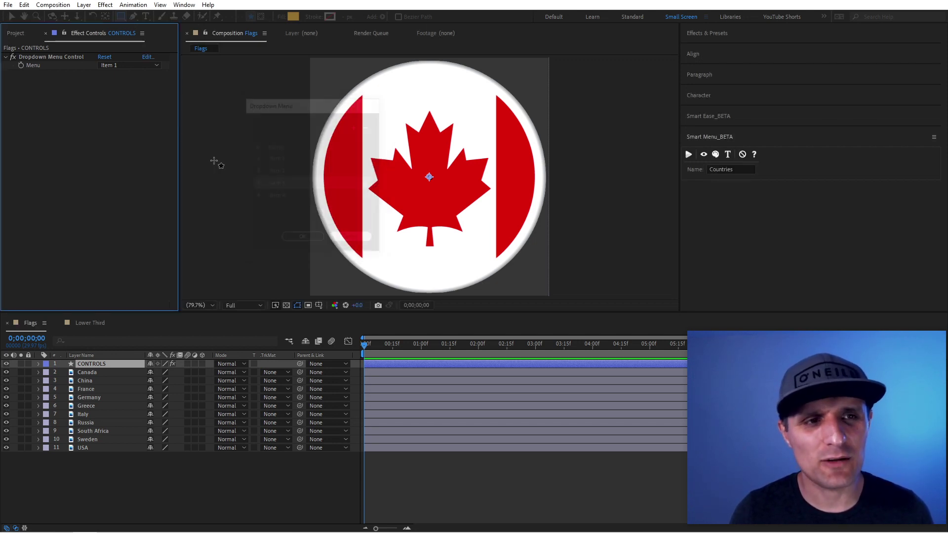
pyautogui.click(126, 66)
pyautogui.click(126, 86)
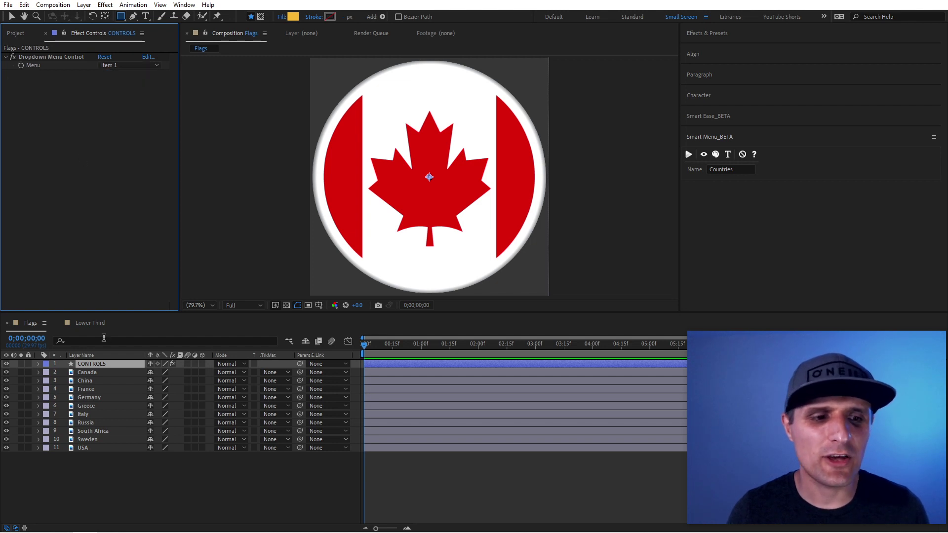
pyautogui.click(96, 372)
pyautogui.keyDown('shift'); pyautogui.click(92, 448); pyautogui.keyUp('shift')
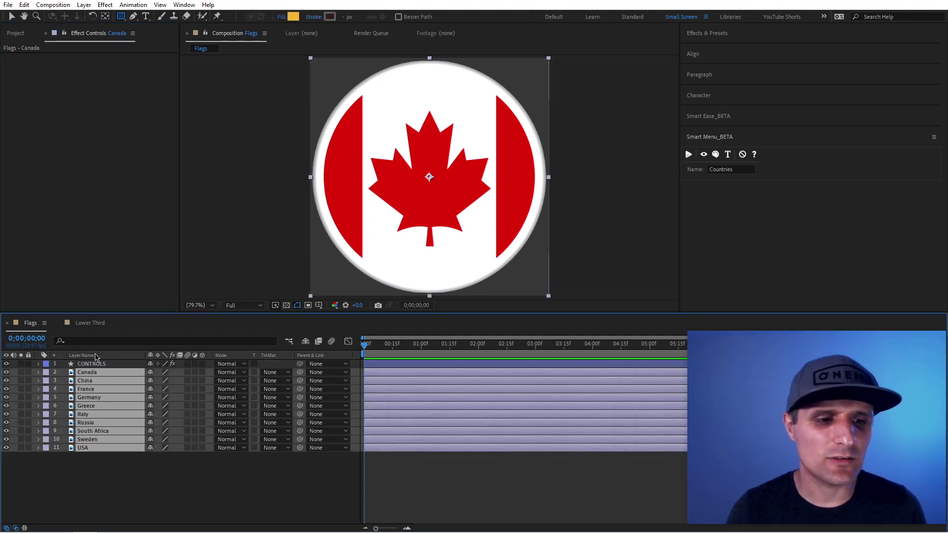
pyautogui.press('t')
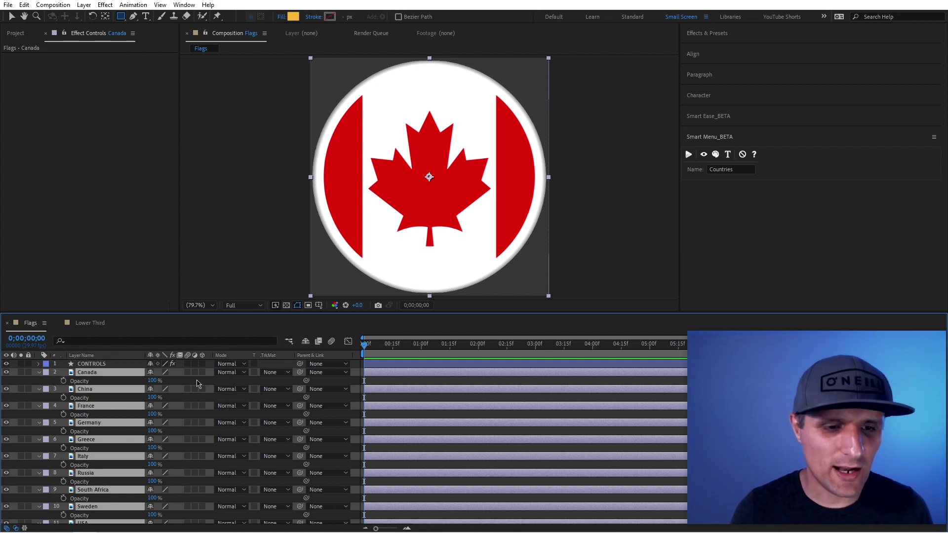
pyautogui.press('t')
pyautogui.press('F2')
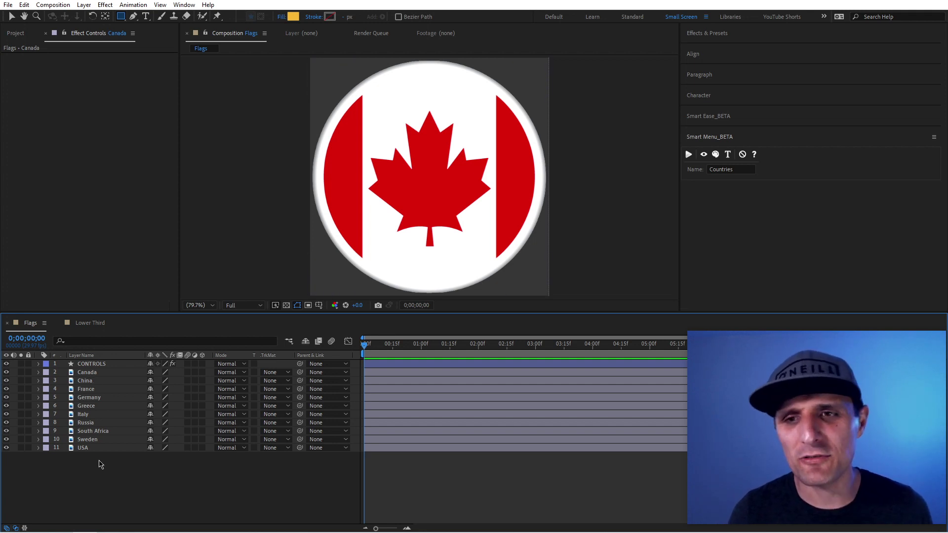
pyautogui.click(90, 374)
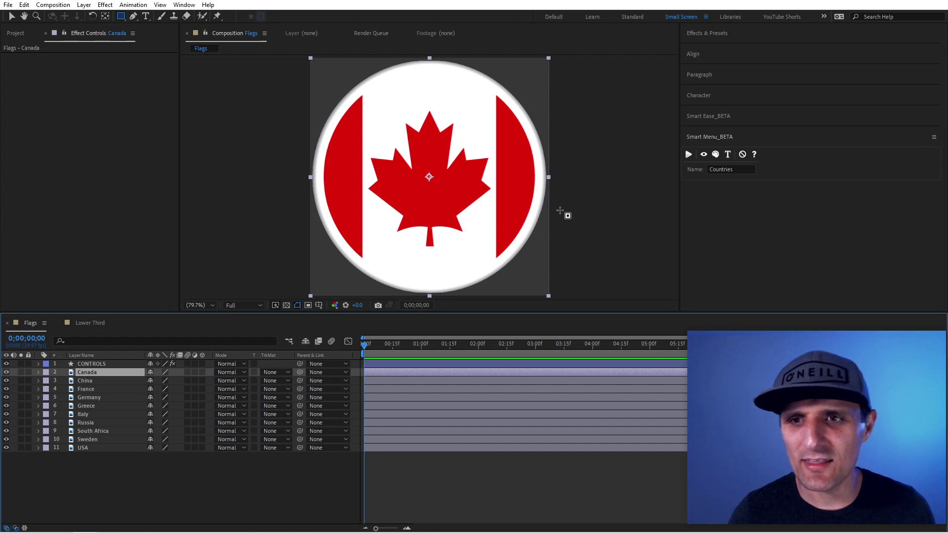
# Delete the Dropdown Menu Control effect from CONTROLS, then deselect all layers.
pyautogui.click(443, 461)
pyautogui.press('v')
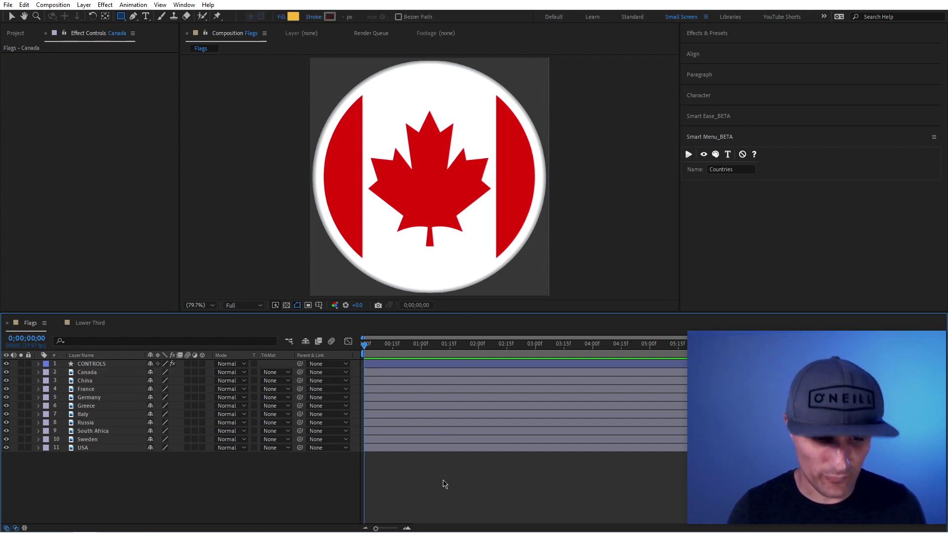
pyautogui.click(112, 364)
pyautogui.click(59, 61)
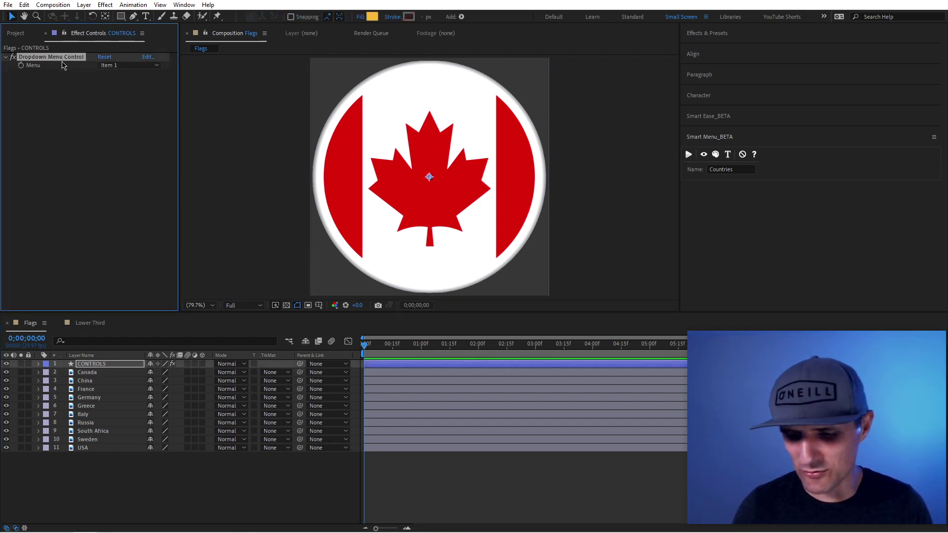
pyautogui.press('Delete')
pyautogui.click(112, 367)
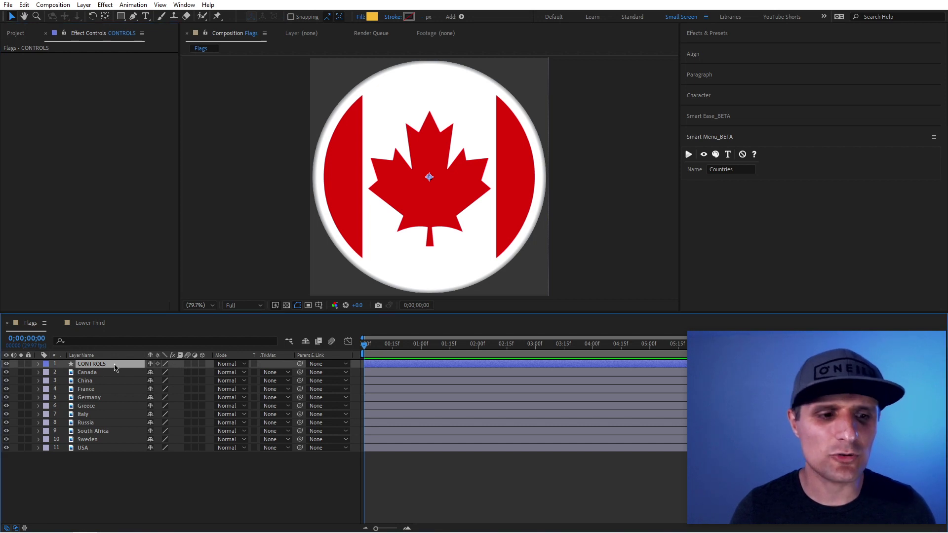
pyautogui.click(98, 372)
pyautogui.click(117, 466)
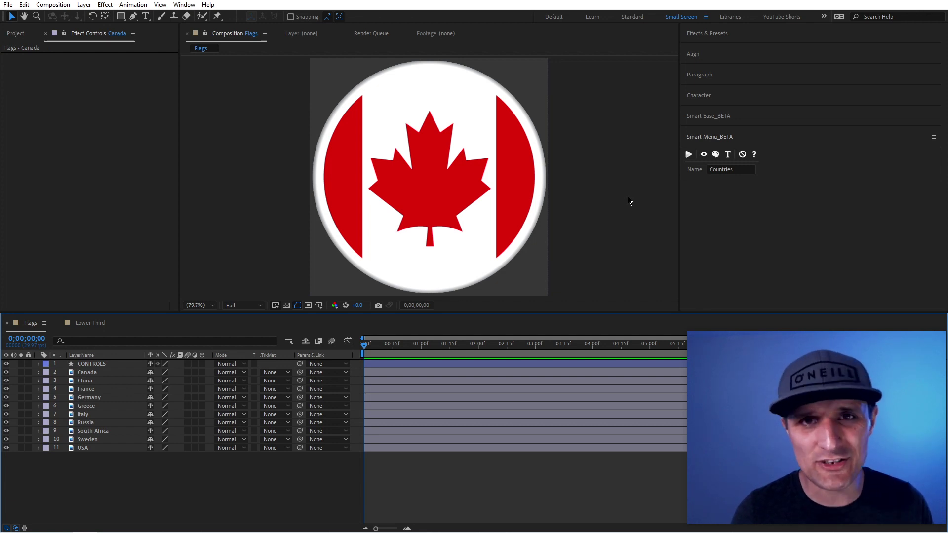
# Select several country layers, including Germany, then clear the selection.
pyautogui.click(112, 372)
pyautogui.keyDown('ctrl'); pyautogui.click(112, 381); pyautogui.keyUp('ctrl')
pyautogui.keyDown('ctrl'); pyautogui.click(111, 406); pyautogui.keyUp('ctrl')
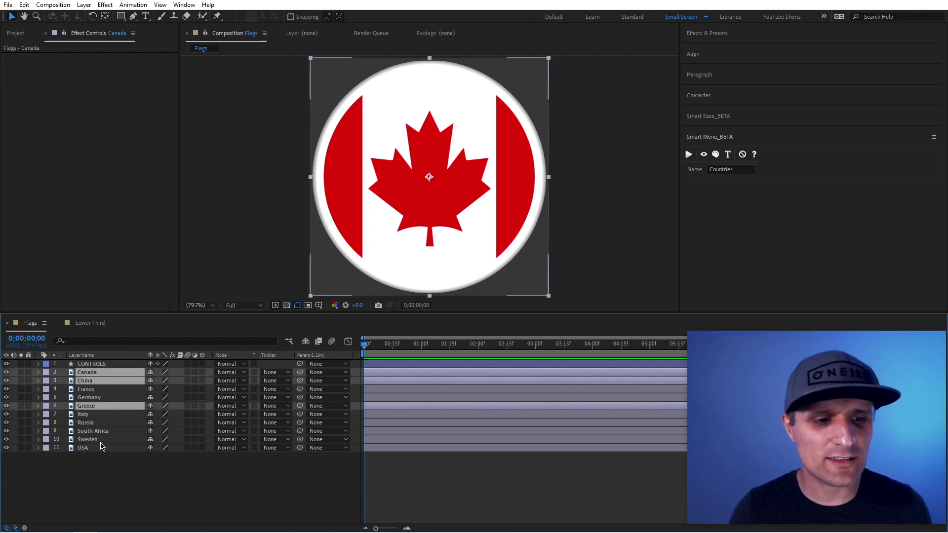
pyautogui.keyDown('ctrl'); pyautogui.click(112, 448); pyautogui.keyUp('ctrl')
pyautogui.keyDown('ctrl'); pyautogui.click(112, 423); pyautogui.keyUp('ctrl')
pyautogui.keyDown('ctrl'); pyautogui.click(113, 398); pyautogui.keyUp('ctrl')
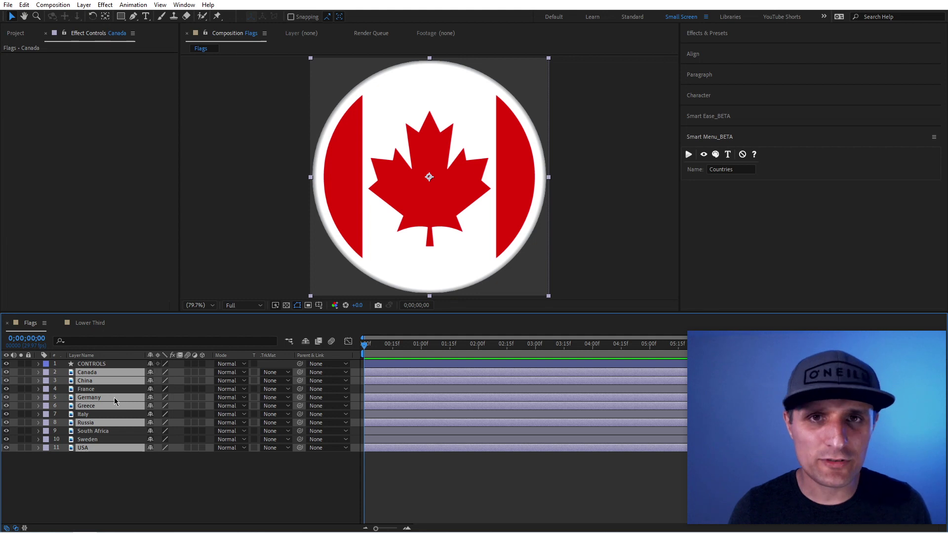
pyautogui.click(124, 482)
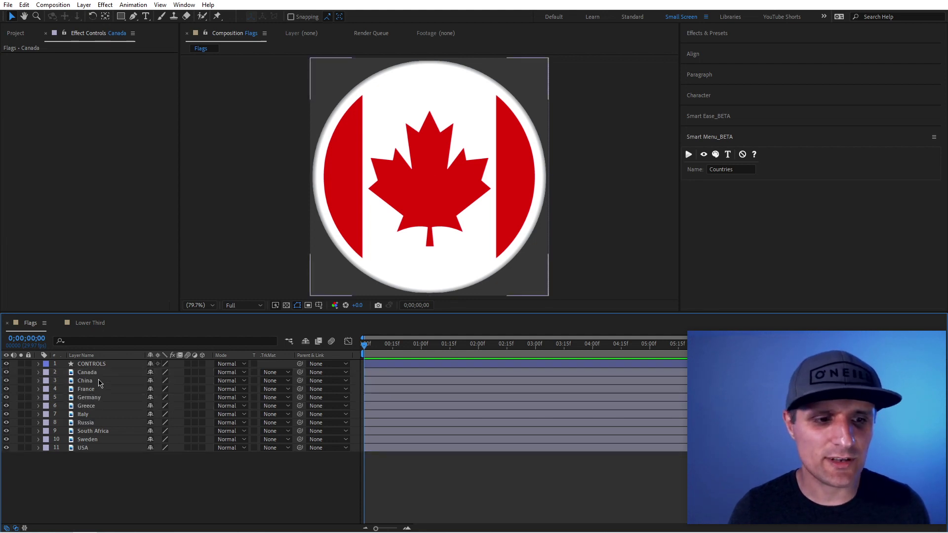
# Select the Canada through USA layers one by one, then add CONTROLS to the selection.
pyautogui.click(97, 374)
pyautogui.keyDown('ctrl'); pyautogui.click(97, 381); pyautogui.keyUp('ctrl')
pyautogui.keyDown('ctrl'); pyautogui.click(97, 389); pyautogui.keyUp('ctrl')
pyautogui.keyDown('ctrl'); pyautogui.click(97, 397); pyautogui.keyUp('ctrl')
pyautogui.keyDown('ctrl'); pyautogui.click(98, 406); pyautogui.keyUp('ctrl')
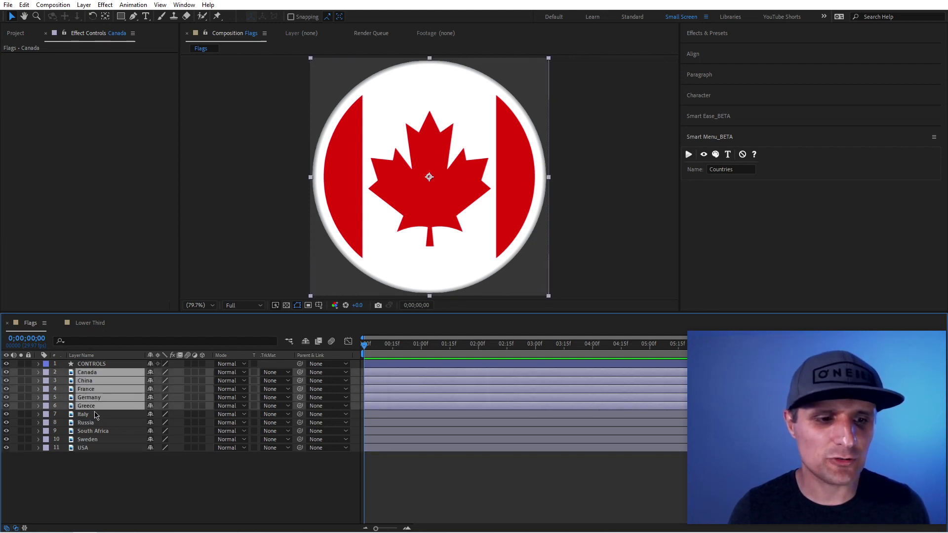
pyautogui.keyDown('ctrl'); pyautogui.click(98, 414); pyautogui.keyUp('ctrl')
pyautogui.keyDown('ctrl'); pyautogui.click(98, 423); pyautogui.keyUp('ctrl')
pyautogui.keyDown('ctrl'); pyautogui.click(98, 431); pyautogui.keyUp('ctrl')
pyautogui.keyDown('ctrl'); pyautogui.click(98, 439); pyautogui.keyUp('ctrl')
pyautogui.keyDown('ctrl'); pyautogui.click(98, 448); pyautogui.keyUp('ctrl')
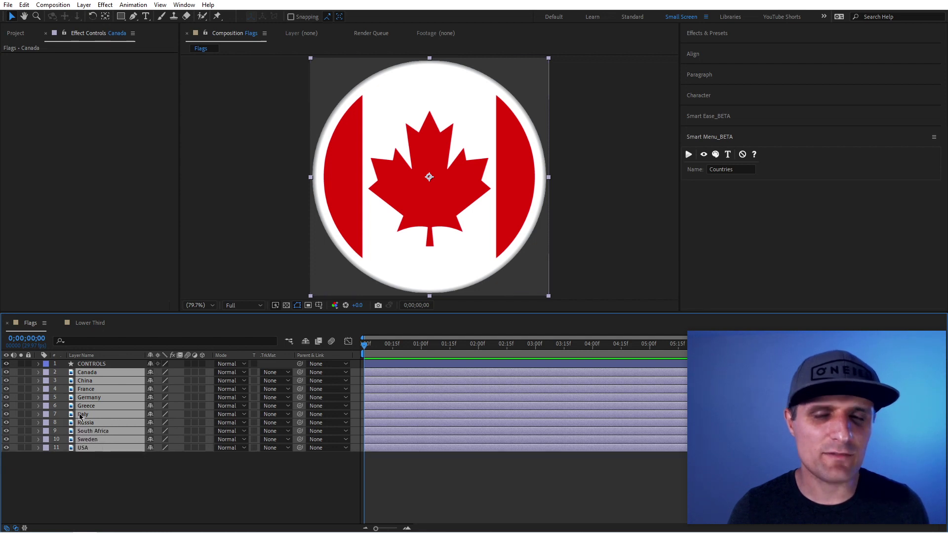
pyautogui.keyDown('ctrl'); pyautogui.click(106, 363); pyautogui.keyUp('ctrl')
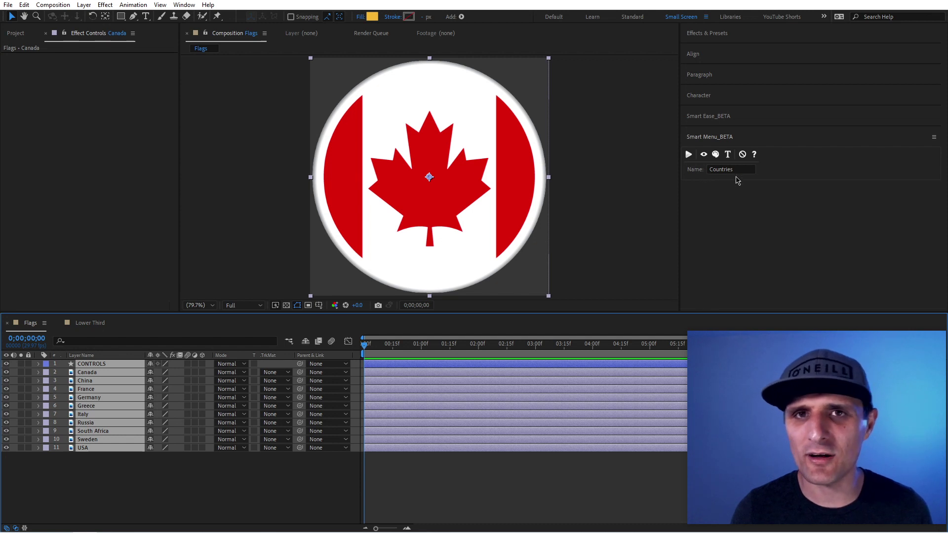
pyautogui.click(688, 154)
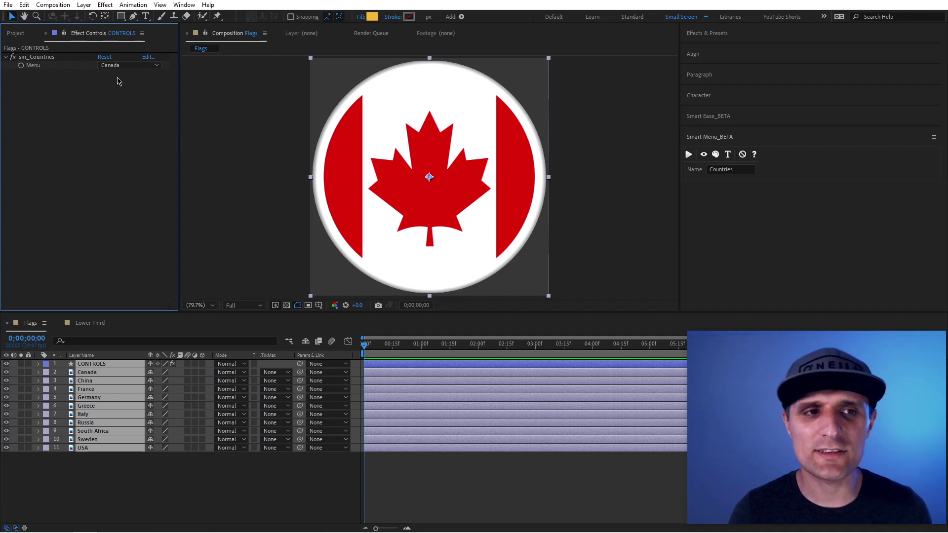
pyautogui.click(129, 65)
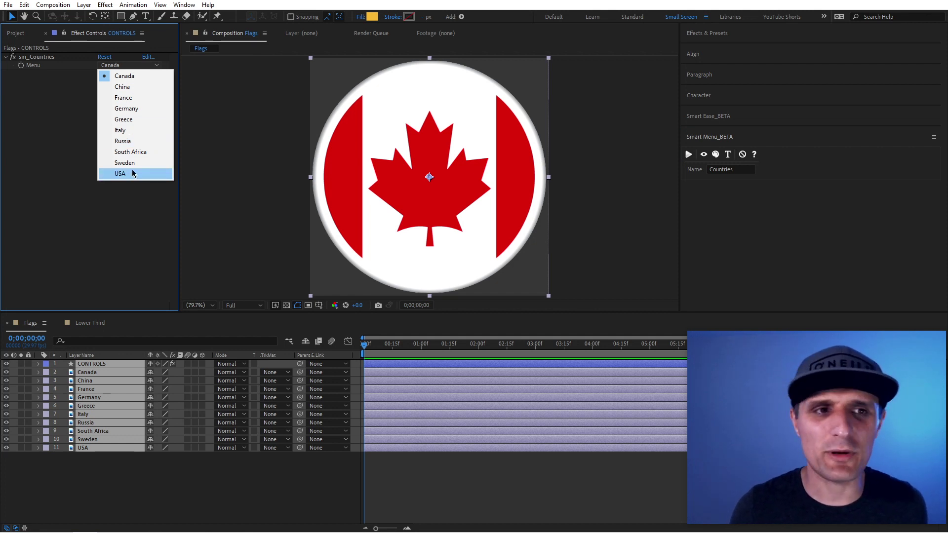
pyautogui.click(136, 113)
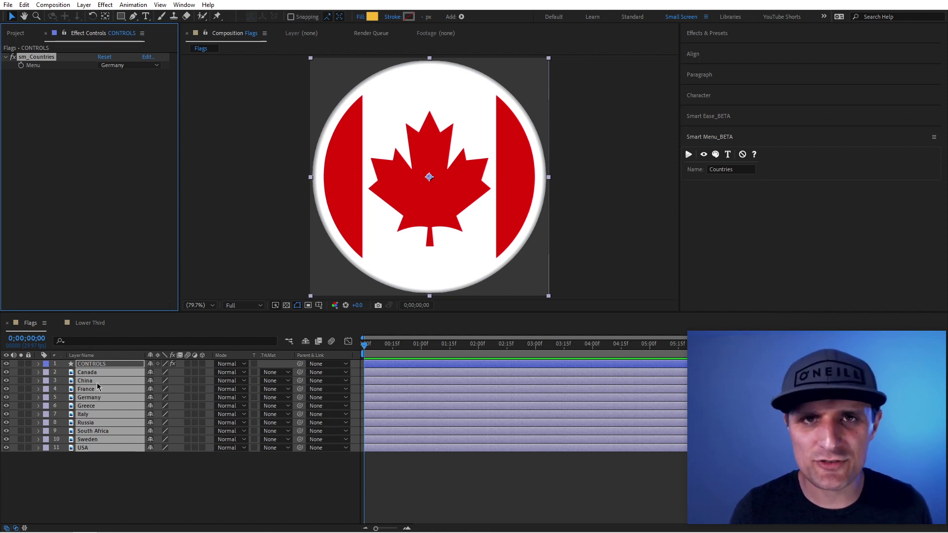
pyautogui.hotkey('ctrl', 'z')
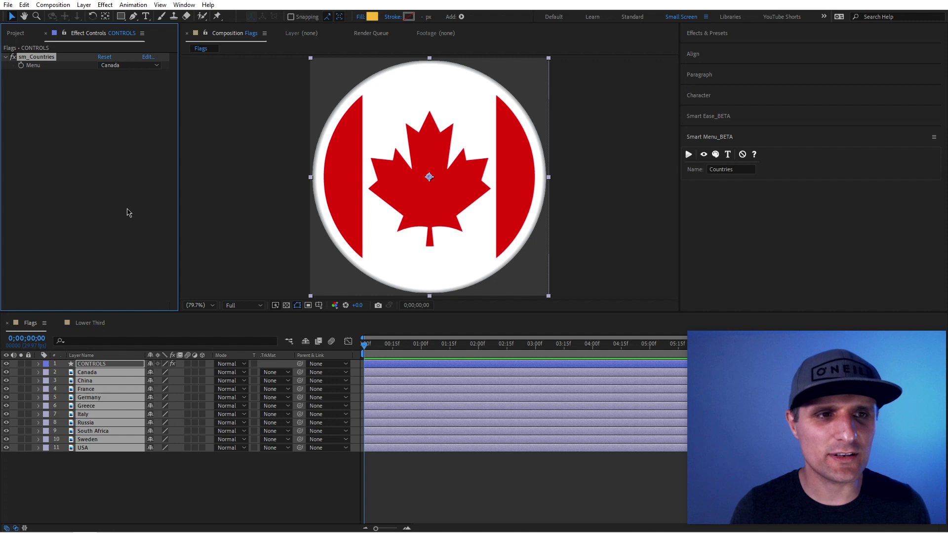
pyautogui.press('Delete')
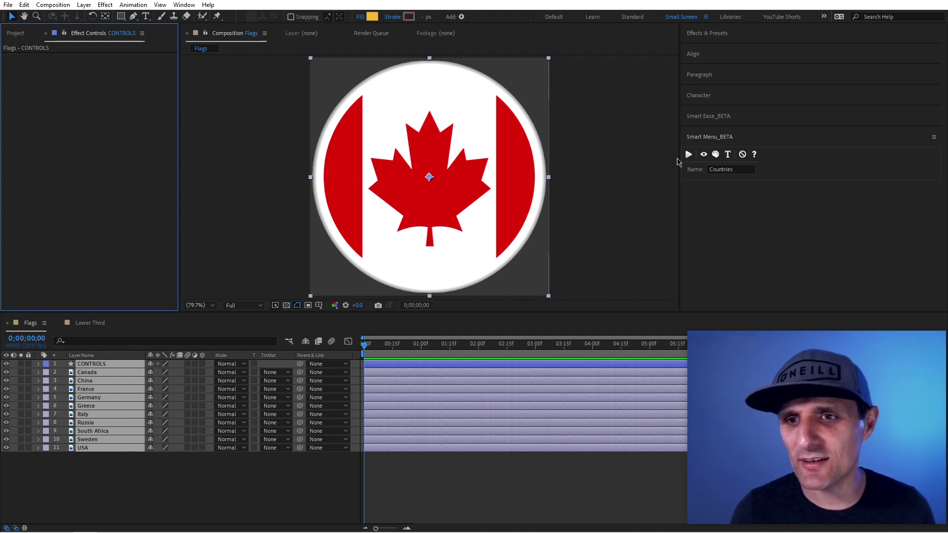
# Generate sm_Countries on CONTROLS in visibility mode, try Italy, then set it to South Africa.
pyautogui.click(704, 154)
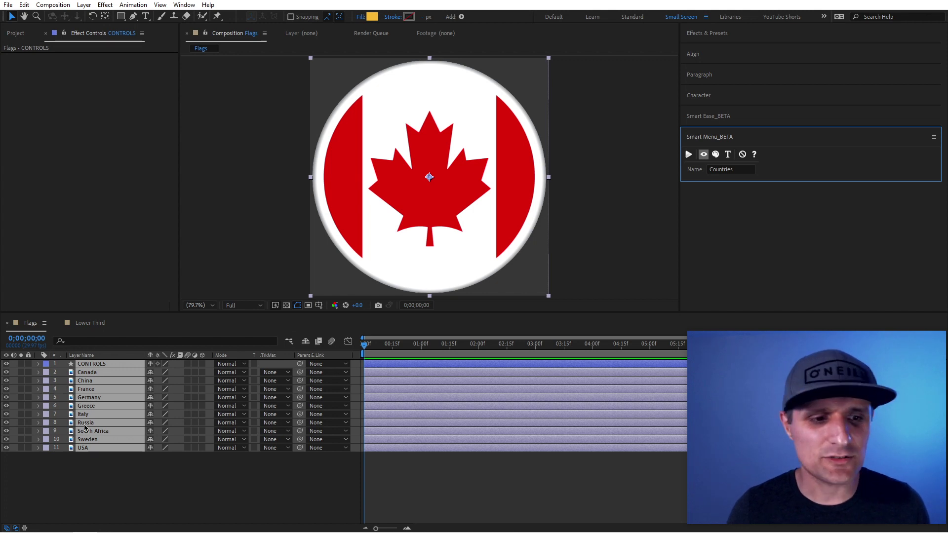
pyautogui.click(689, 154)
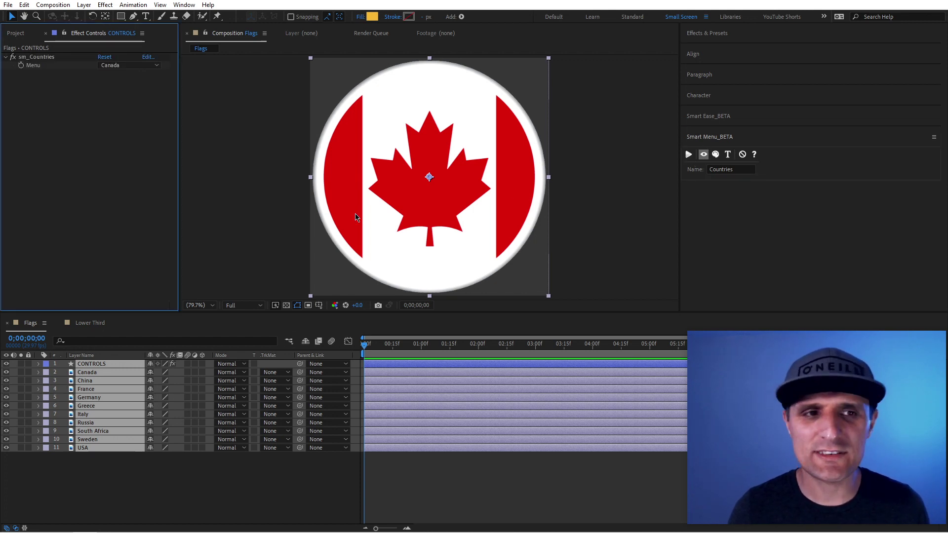
pyautogui.click(117, 65)
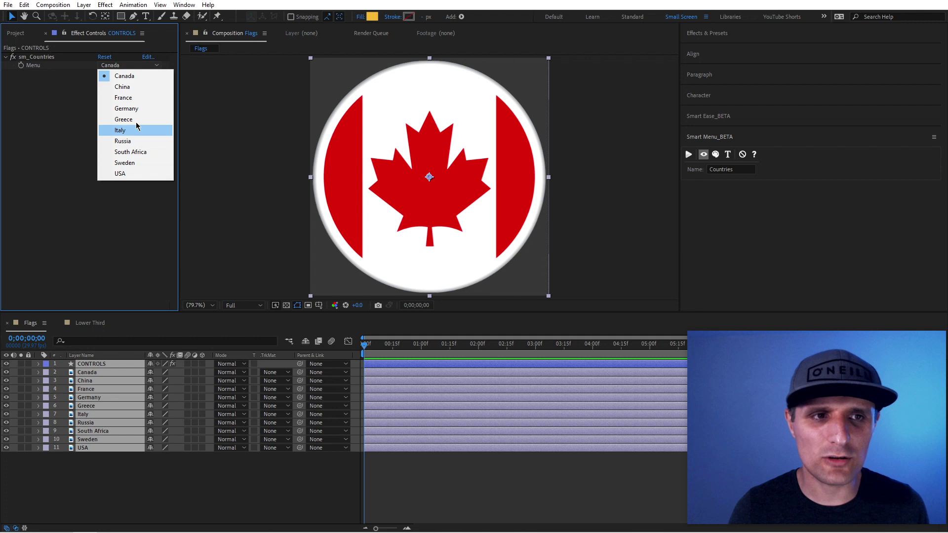
pyautogui.click(138, 131)
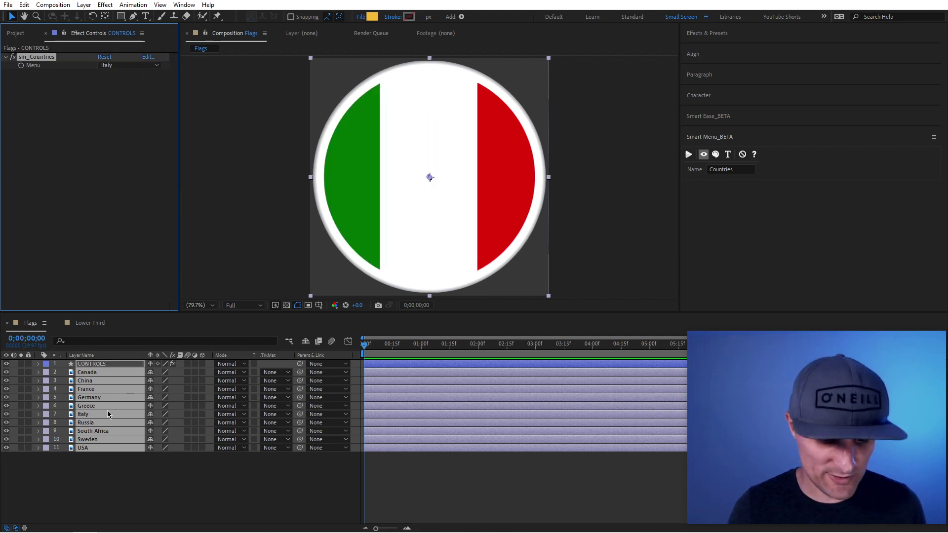
pyautogui.press('t')
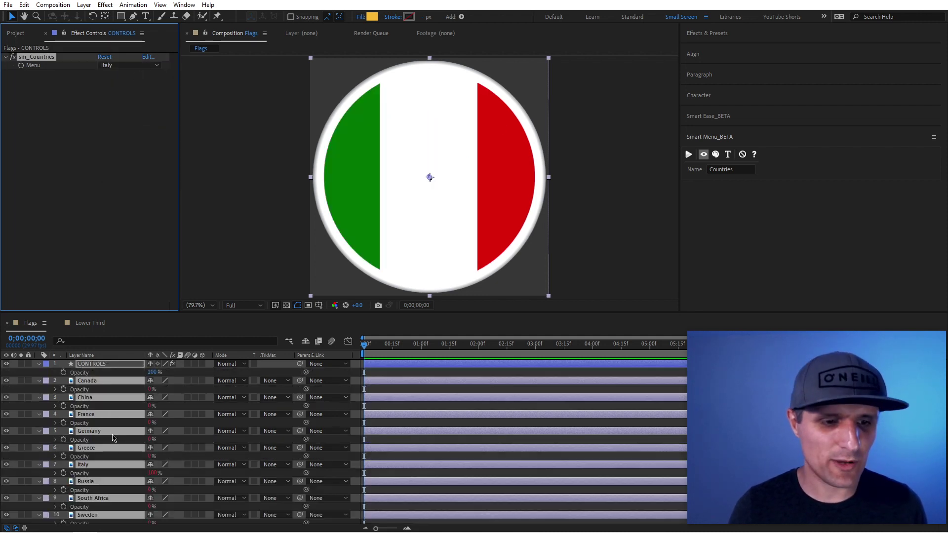
pyautogui.click(126, 66)
pyautogui.click(132, 151)
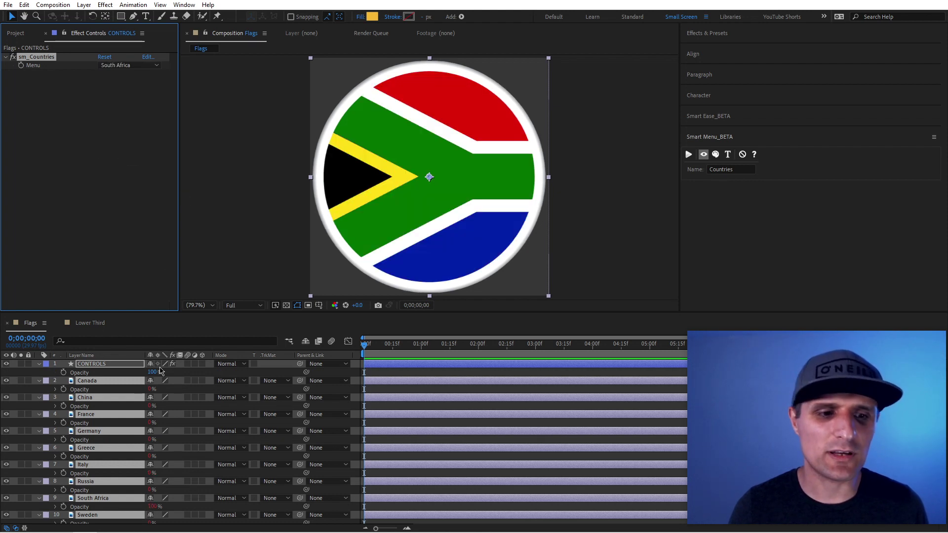
pyautogui.press('t')
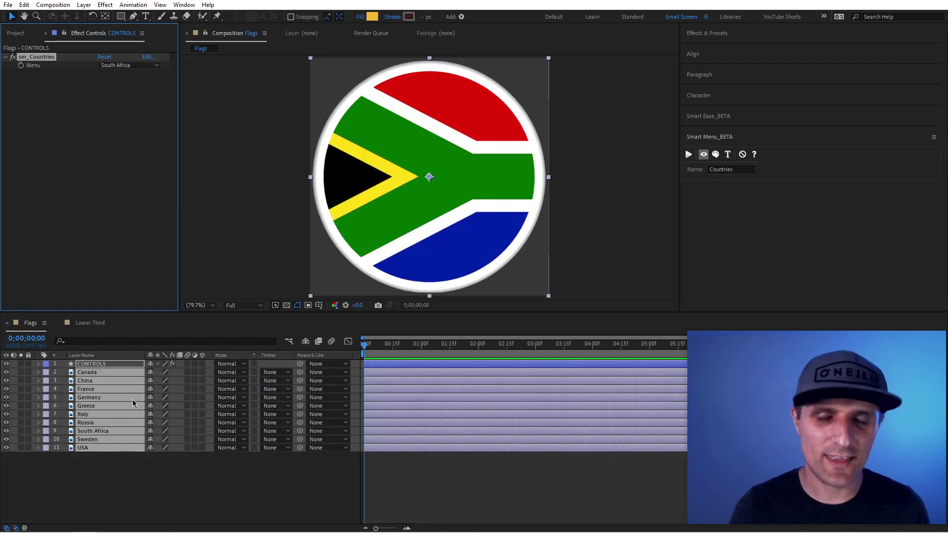
# With all layers selected, turn on colour output and regenerate the Countries dropdown.
pyautogui.click(171, 479)
pyautogui.hotkey('ctrl', 'a')
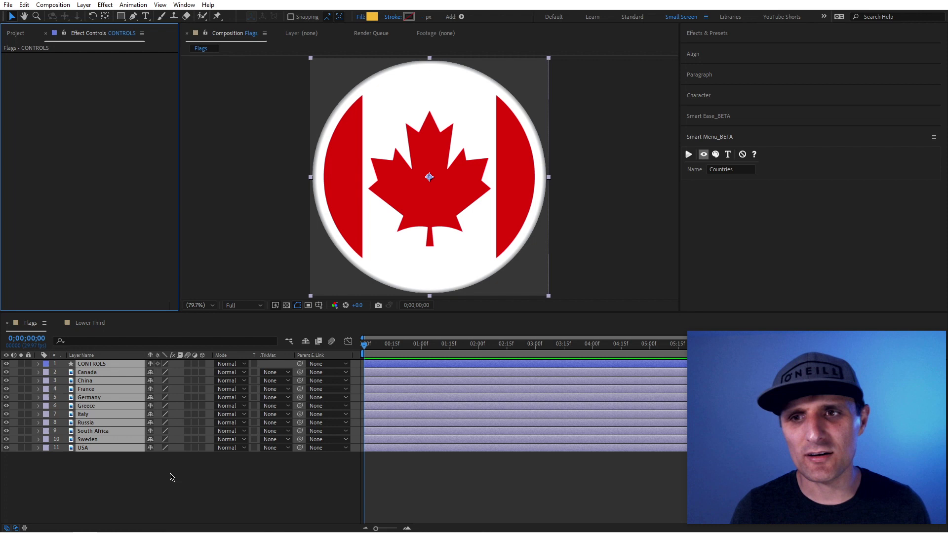
pyautogui.click(714, 155)
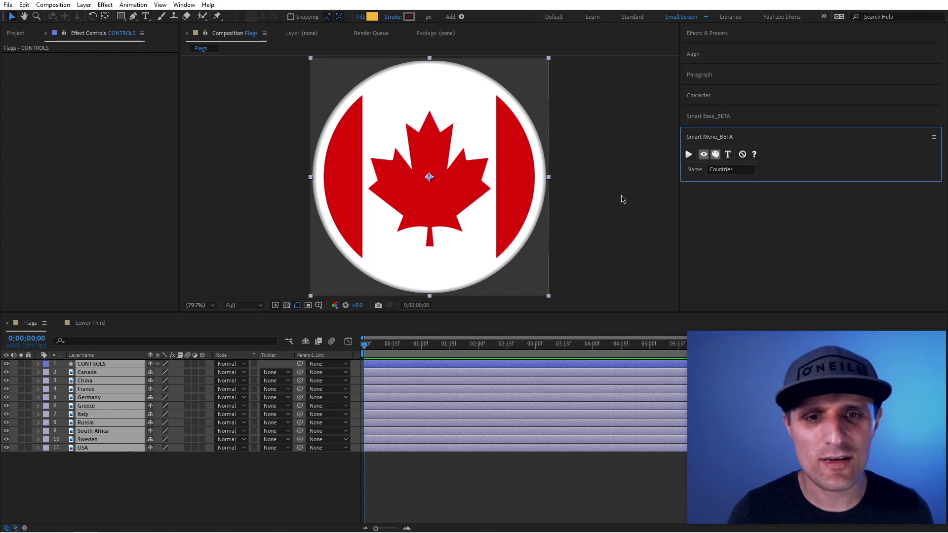
pyautogui.click(689, 155)
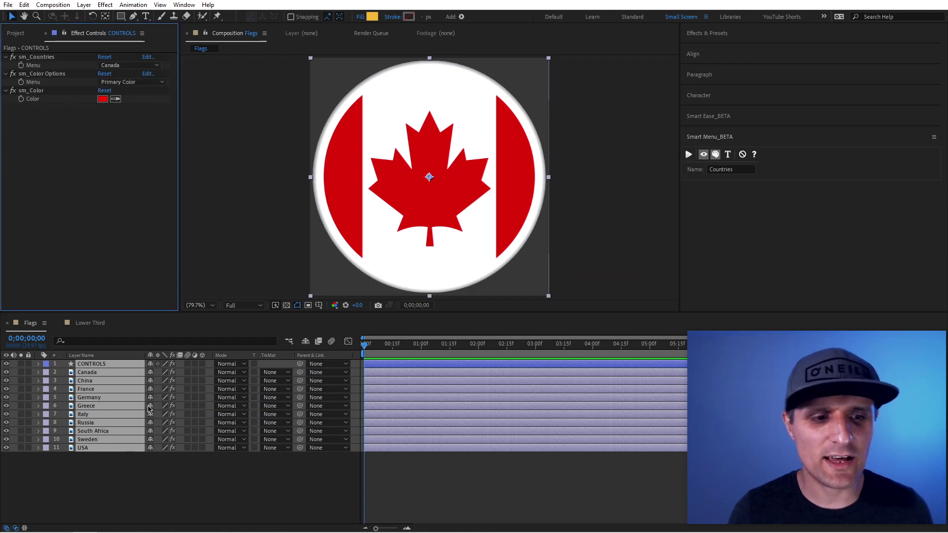
# Select CONTROLS alone and check its country list (Canada) and colour options list.
pyautogui.click(108, 477)
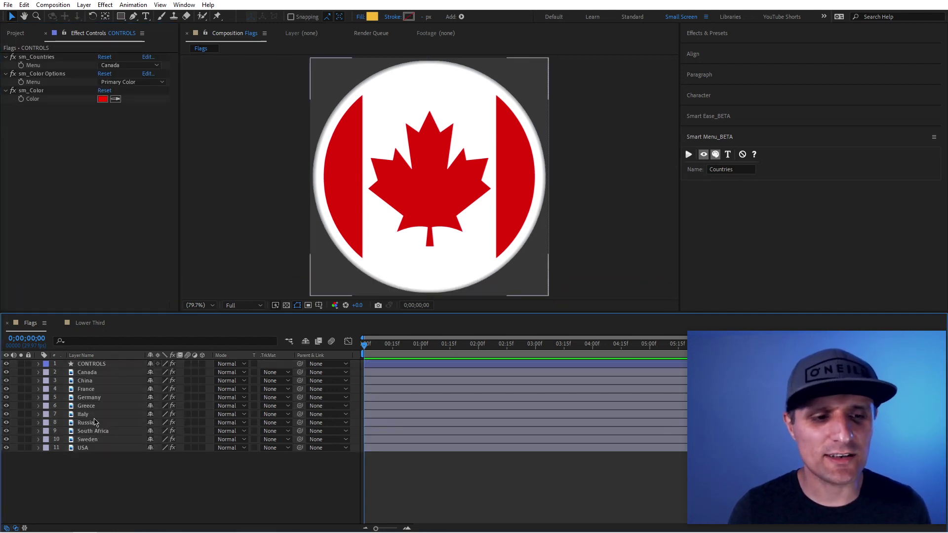
pyautogui.click(99, 364)
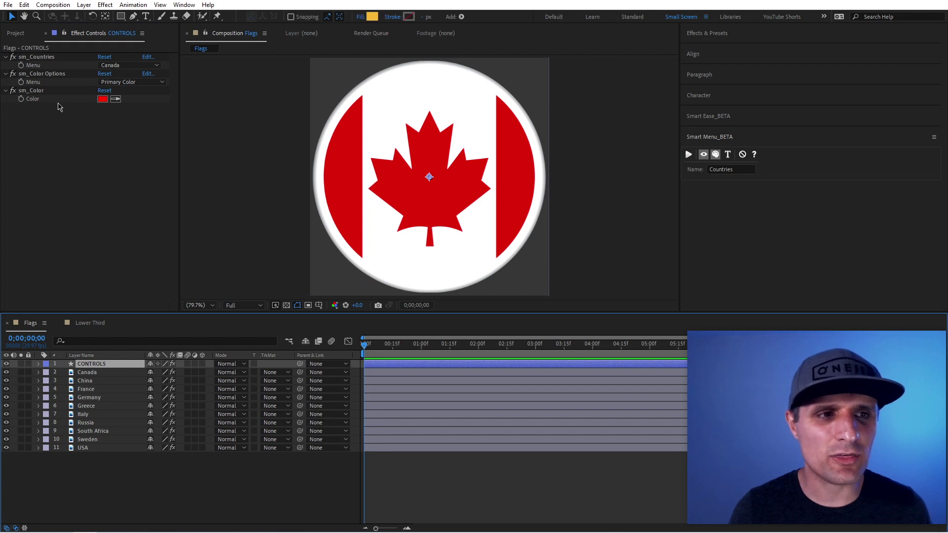
pyautogui.click(129, 65)
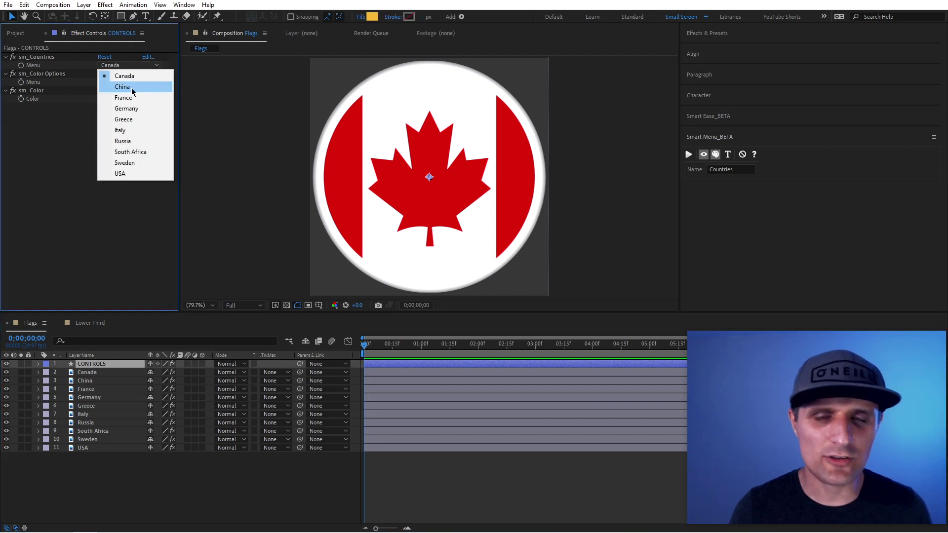
pyautogui.click(64, 141)
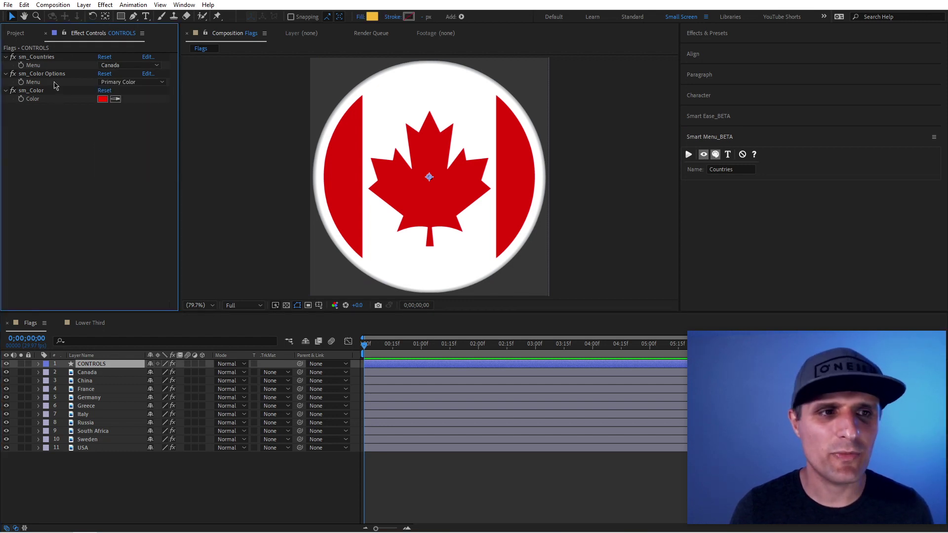
pyautogui.click(115, 82)
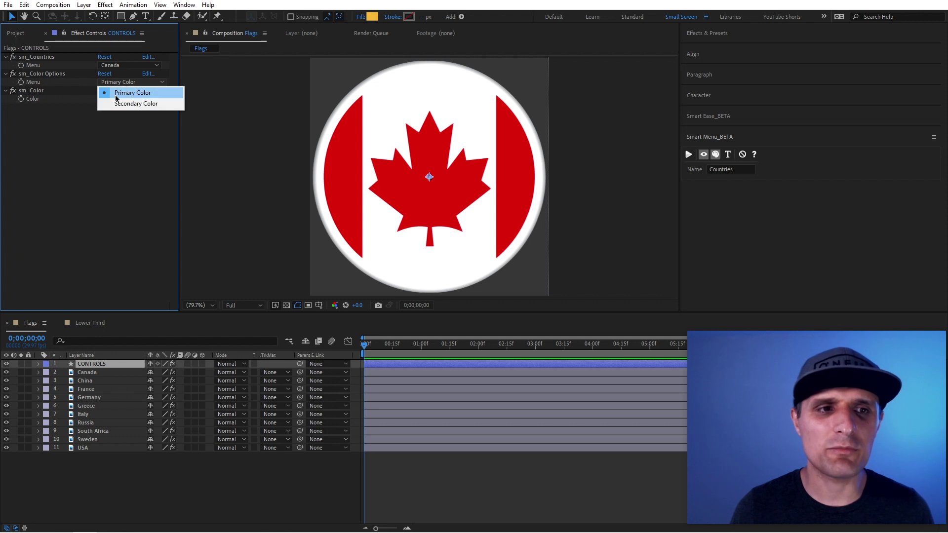
pyautogui.click(142, 104)
# Inspect the China and France layers, then switch sm_Countries on CONTROLS to Italy.
pyautogui.click(103, 381)
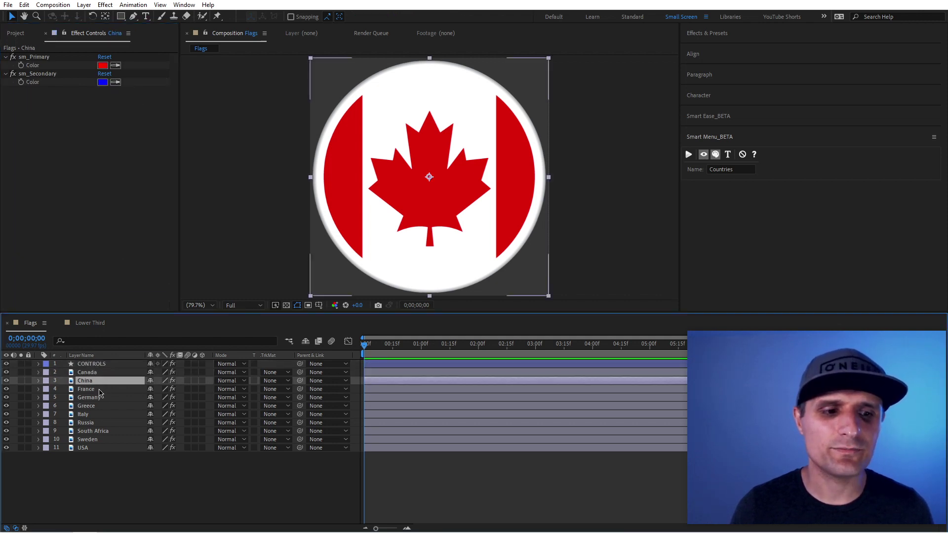
pyautogui.click(89, 389)
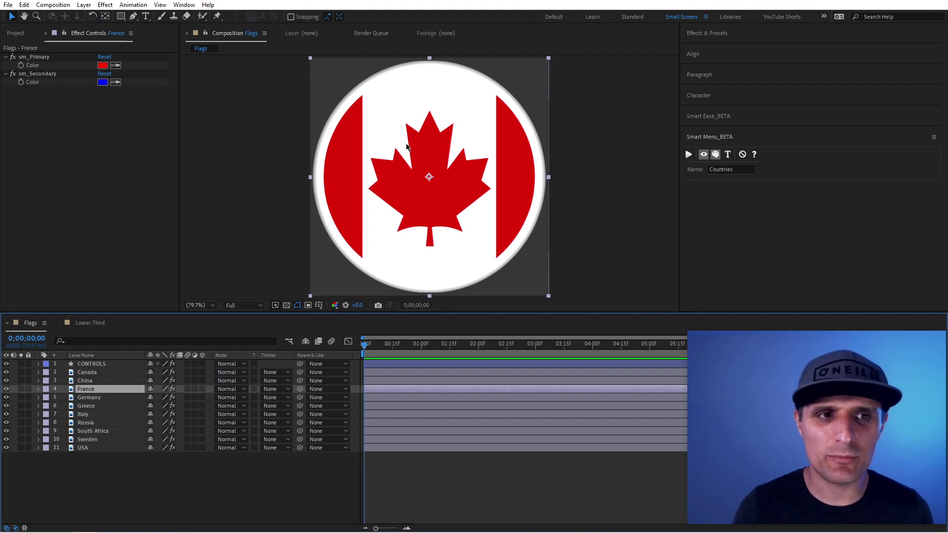
pyautogui.click(117, 388)
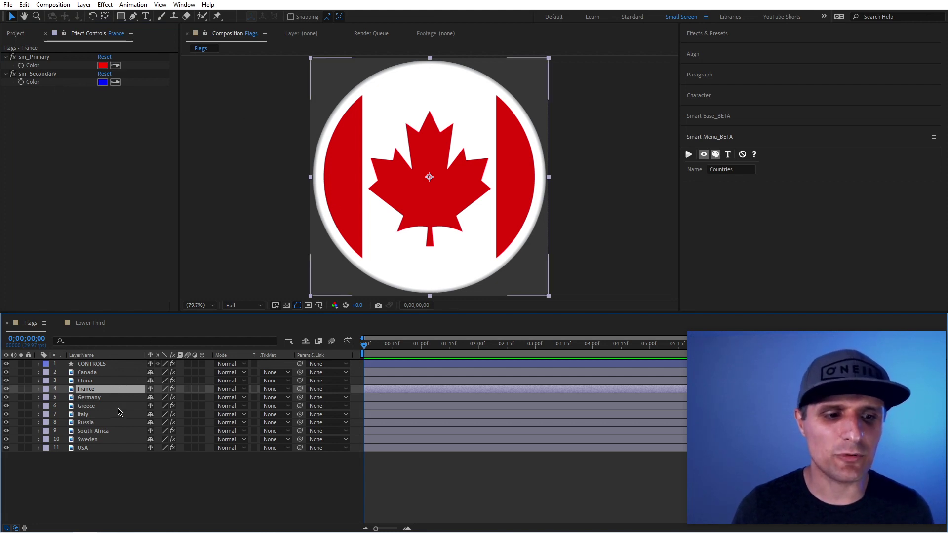
pyautogui.click(91, 364)
pyautogui.click(121, 65)
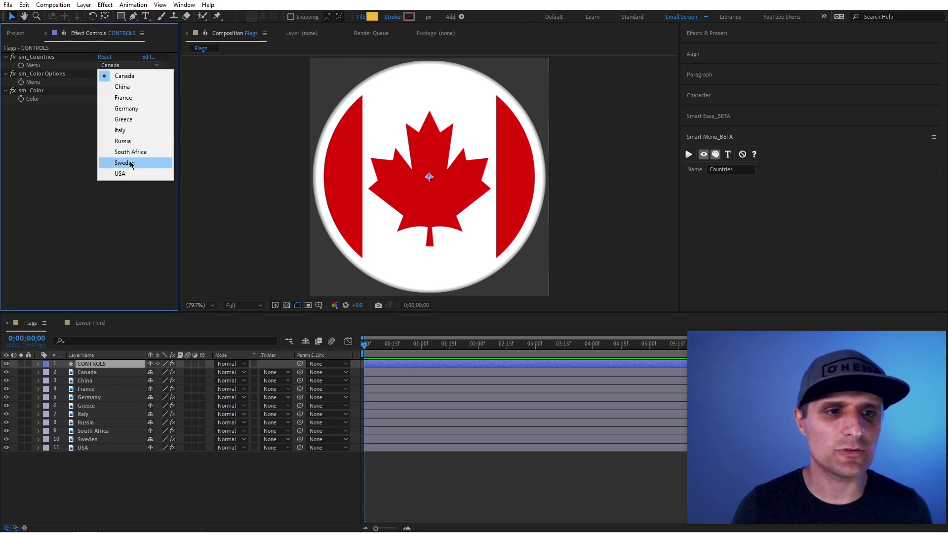
pyautogui.click(129, 131)
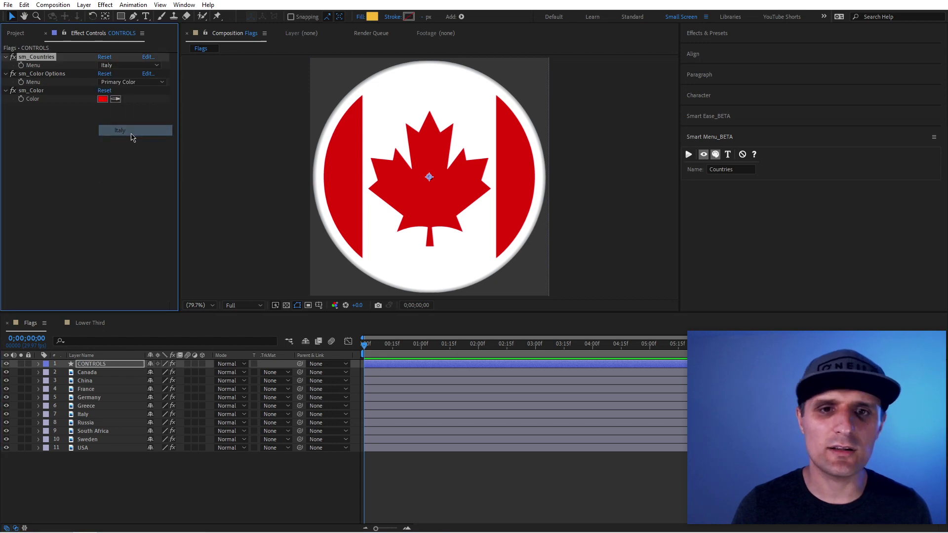
# Eyedrop the Italy layer's sm_Primary from the green stripe and sm_Secondary from the red stripe.
pyautogui.click(96, 415)
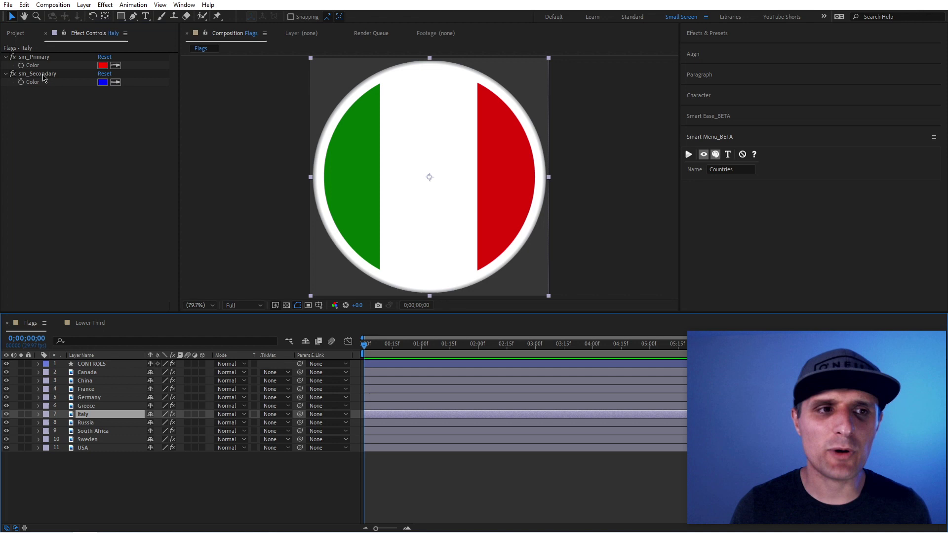
pyautogui.click(115, 65)
pyautogui.click(349, 149)
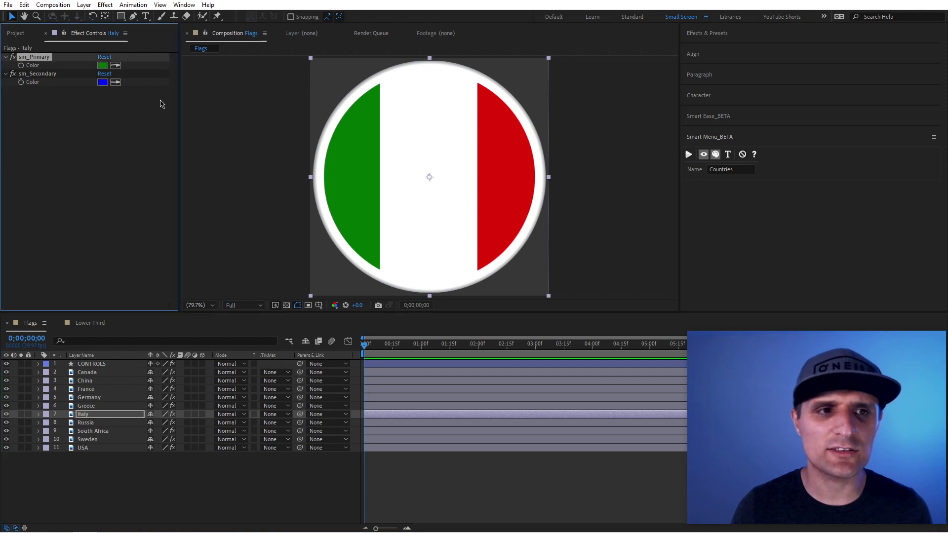
pyautogui.click(115, 82)
pyautogui.click(496, 161)
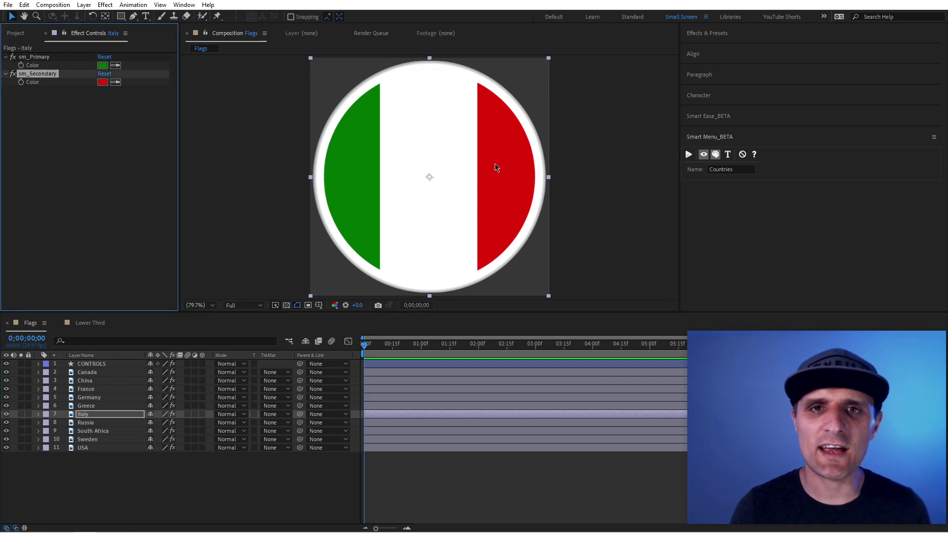
pyautogui.click(104, 368)
# Cycle sm_Countries through Canada back to Italy, then set sm_Color Options to Secondary Color.
pyautogui.click(121, 66)
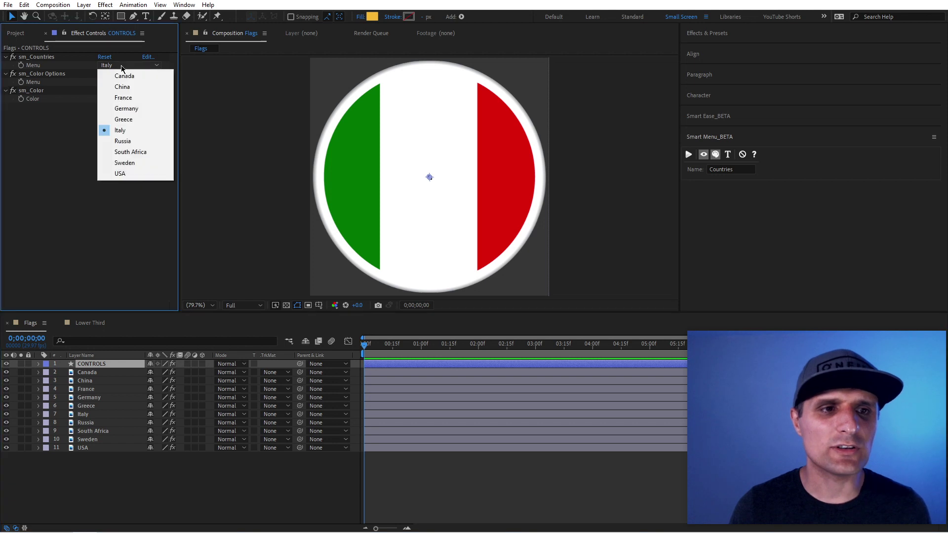
pyautogui.click(124, 76)
pyautogui.click(121, 65)
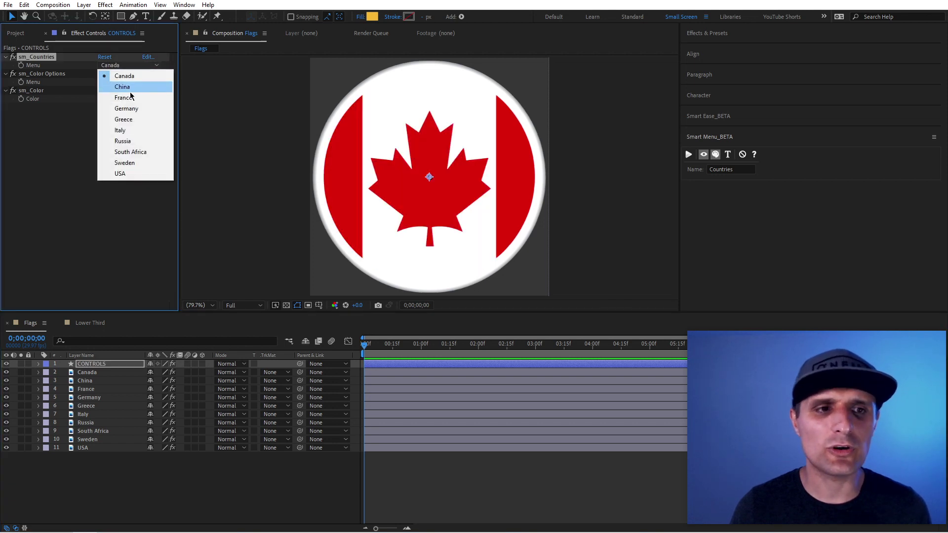
pyautogui.click(121, 130)
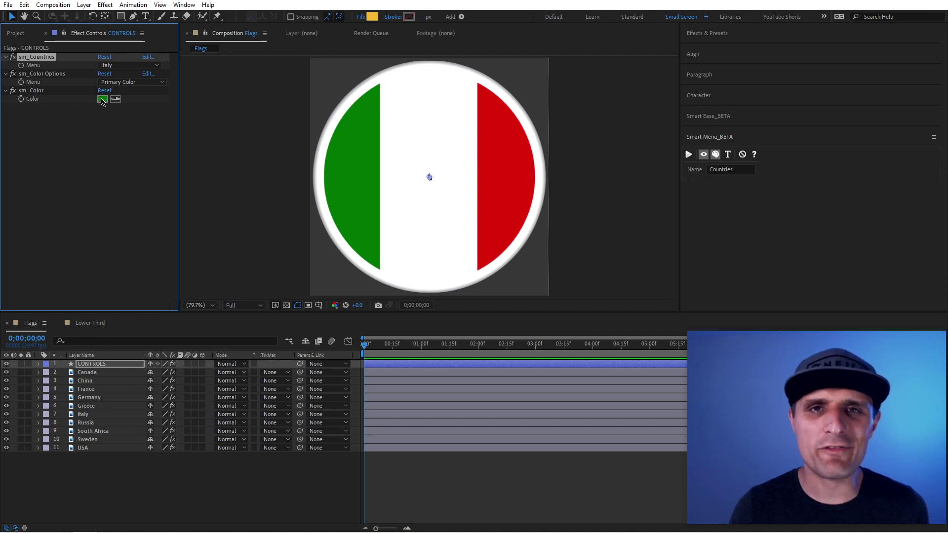
pyautogui.click(114, 82)
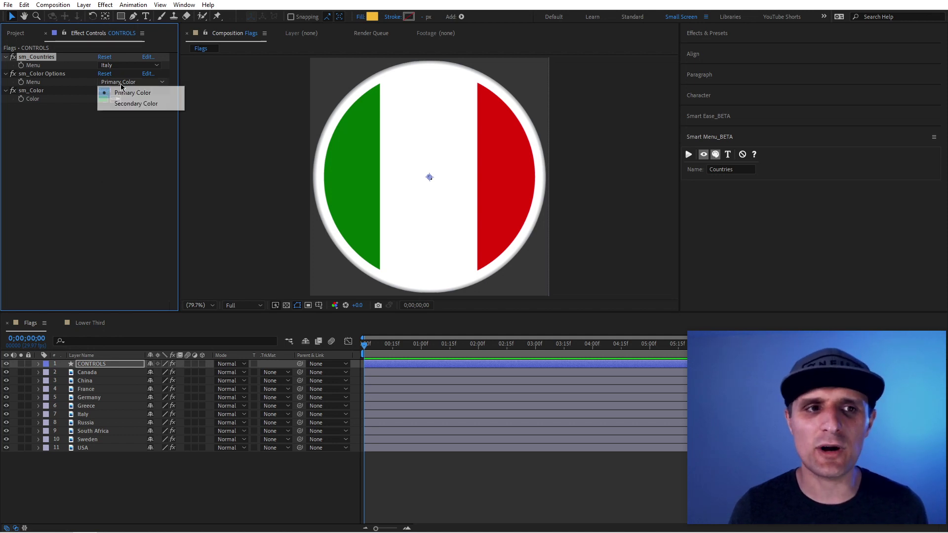
pyautogui.click(126, 99)
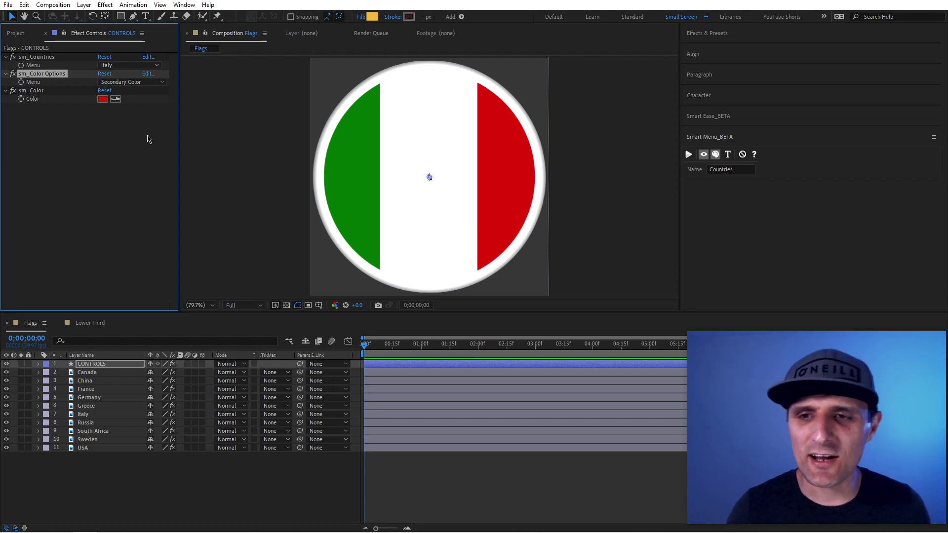
pyautogui.click(164, 485)
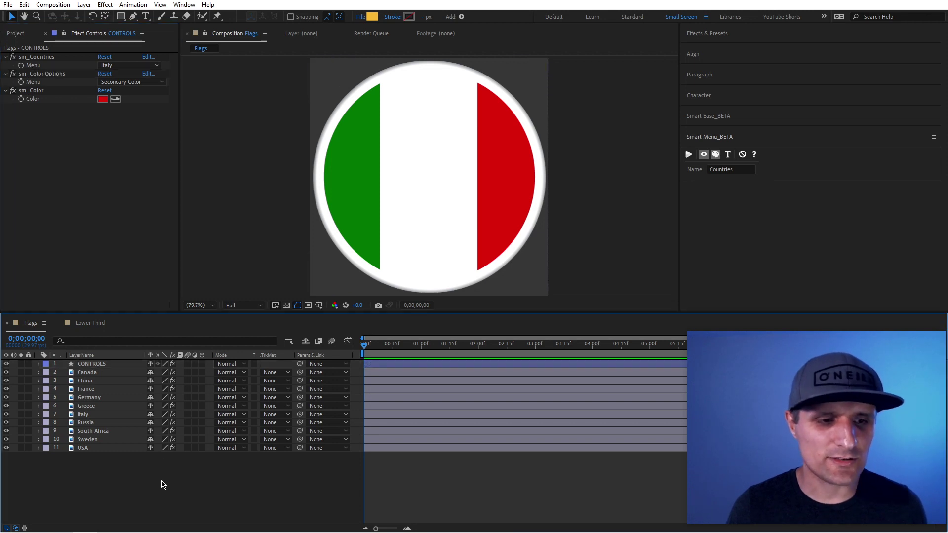
# Select all layers in the Flags comp and regenerate the Countries menu with Smart Menu_BETA.
pyautogui.hotkey('ctrl', 'a')
pyautogui.hotkey('ctrl', 'shift', 'e')
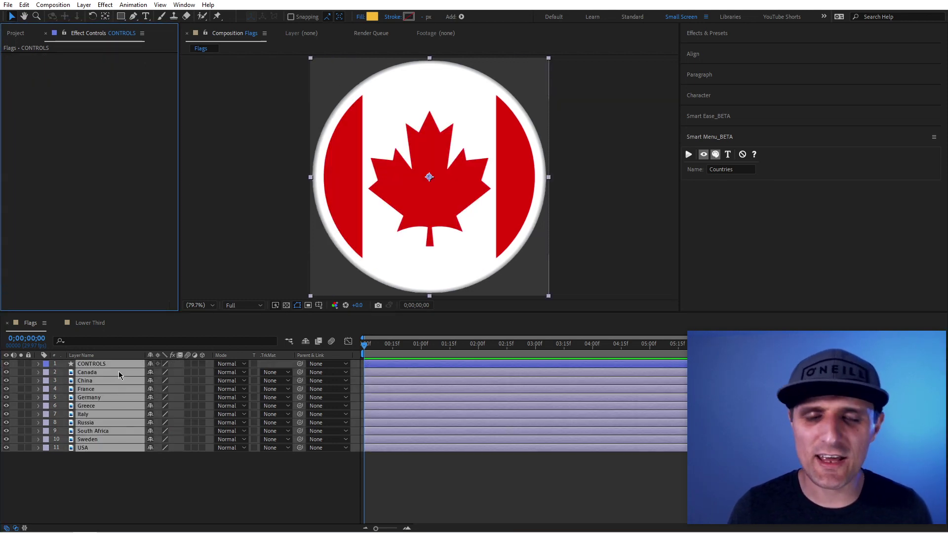
pyautogui.click(725, 166)
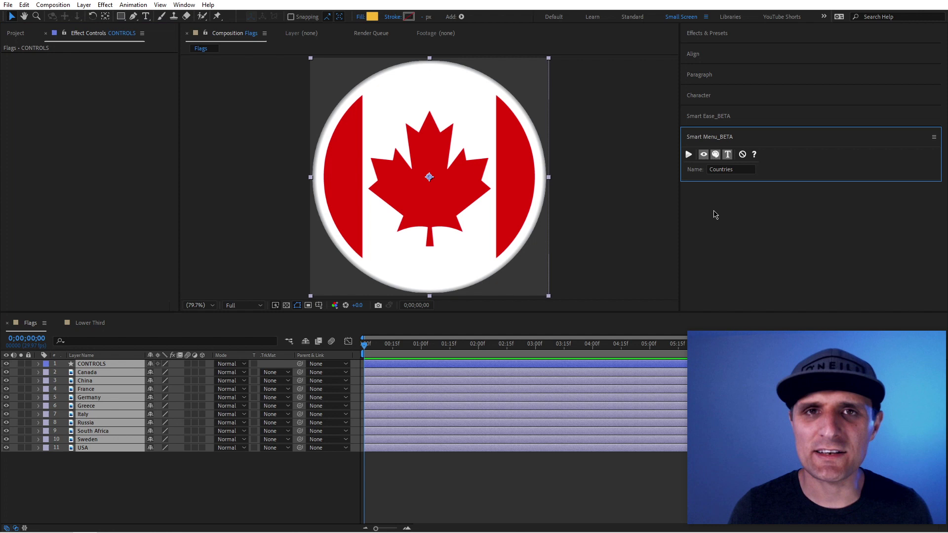
pyautogui.click(689, 154)
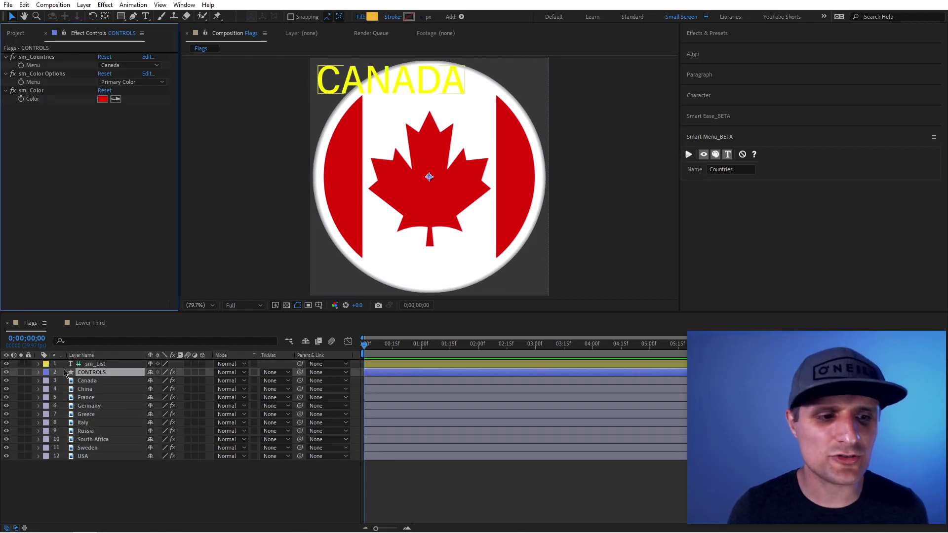
# Test the CONTROLS sm_Countries menu by choosing Italy, then South Africa.
pyautogui.click(86, 380)
pyautogui.click(83, 422)
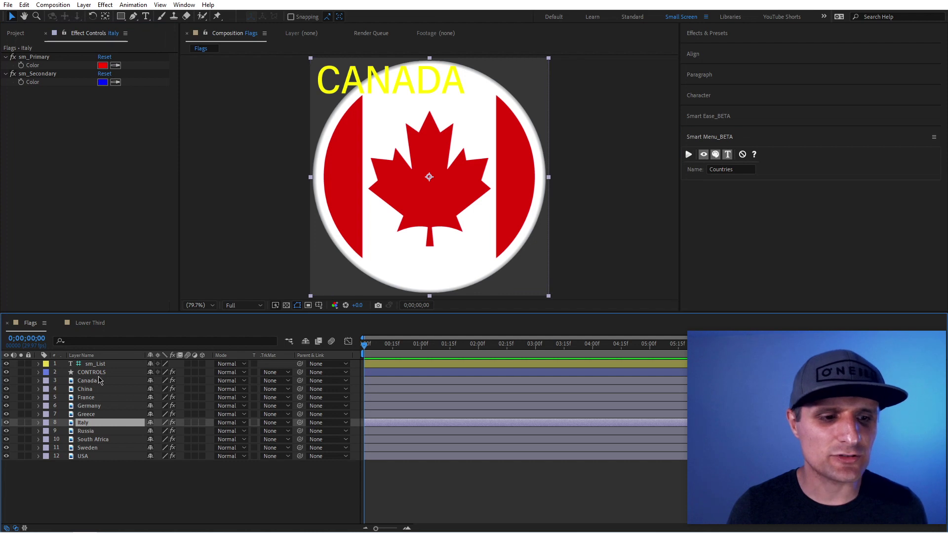
pyautogui.click(91, 373)
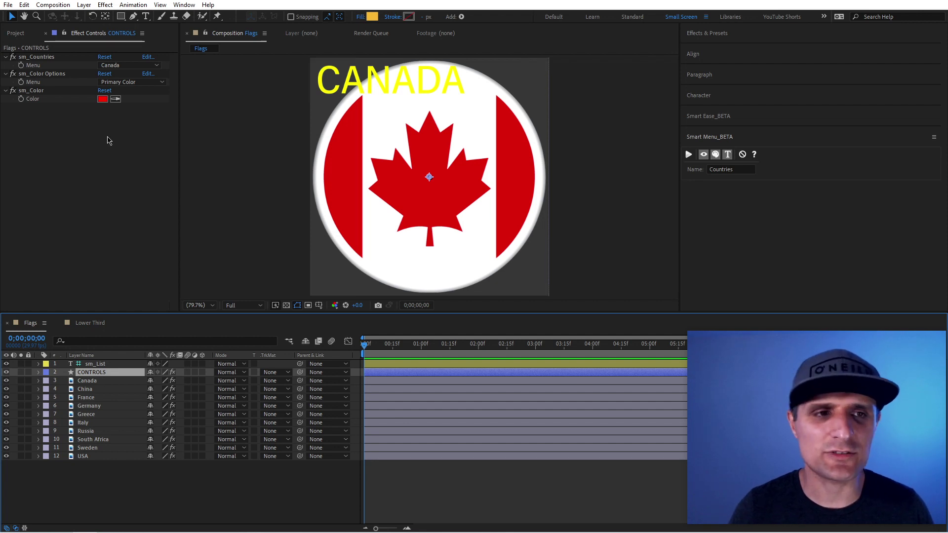
pyautogui.click(126, 66)
pyautogui.click(144, 131)
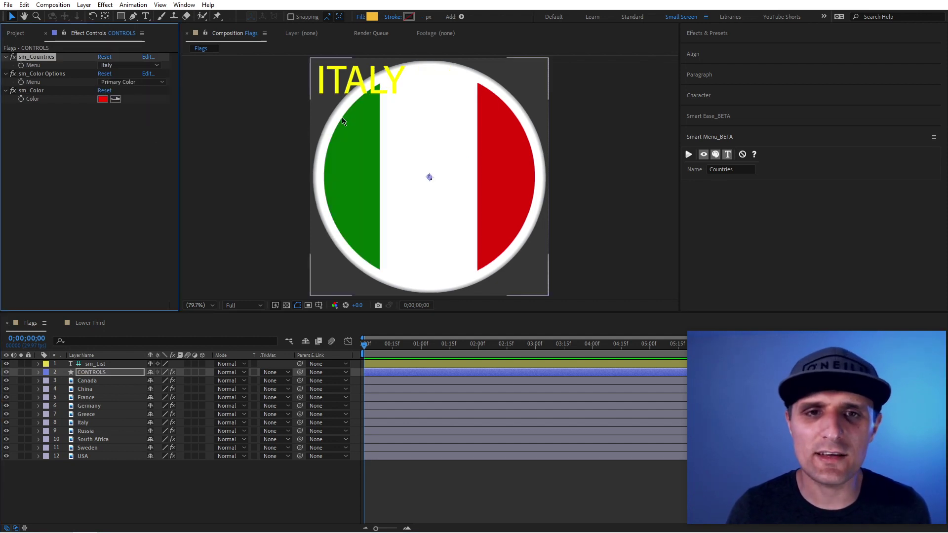
pyautogui.click(133, 65)
pyautogui.click(144, 152)
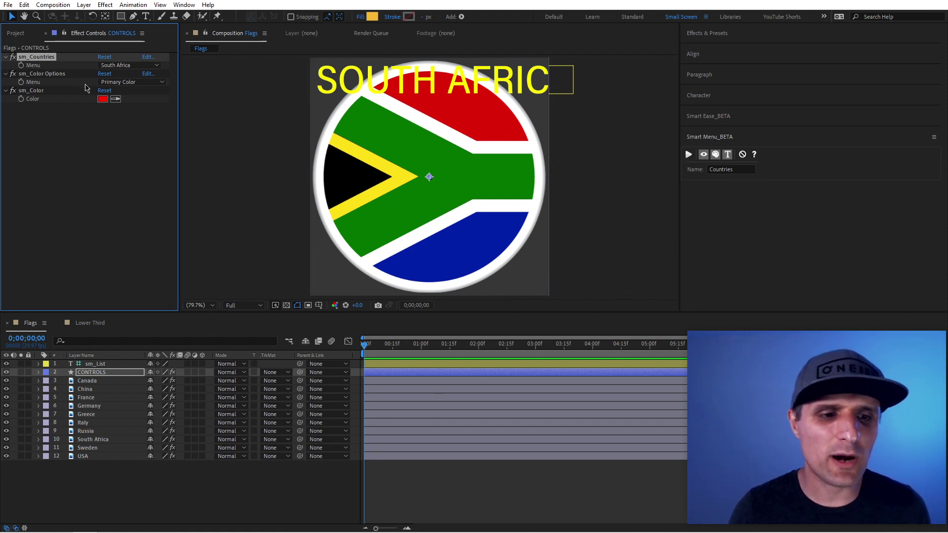
# Show the Flags comp's controls in the Essential Graphics panel.
pyautogui.rightClick(164, 473)
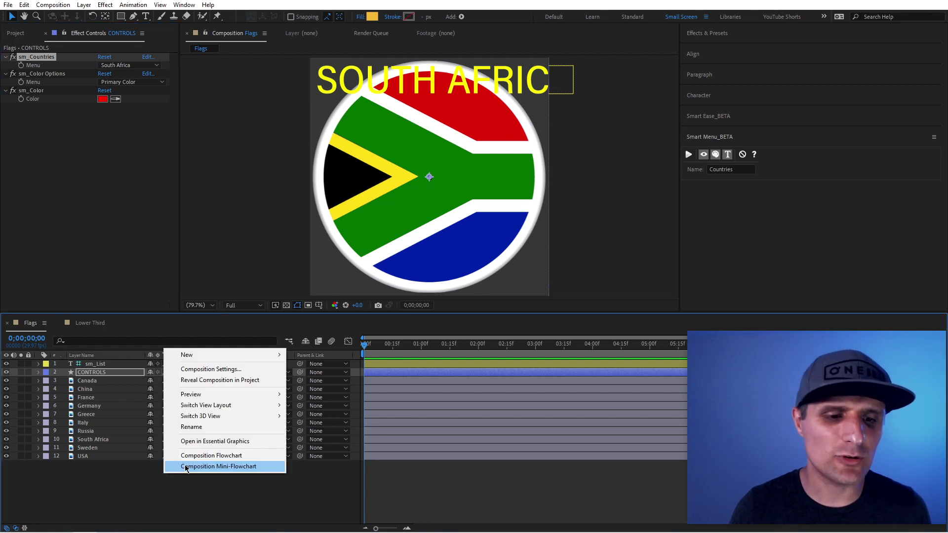
pyautogui.click(216, 442)
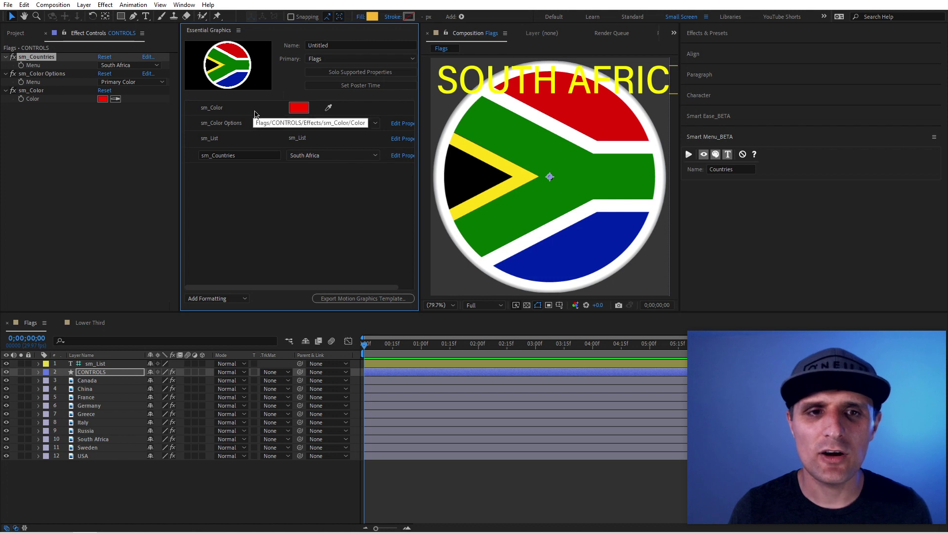
pyautogui.click(91, 323)
pyautogui.click(238, 30)
# Add the Flags composition as a layer in the Lower Third comp.
pyautogui.click(259, 55)
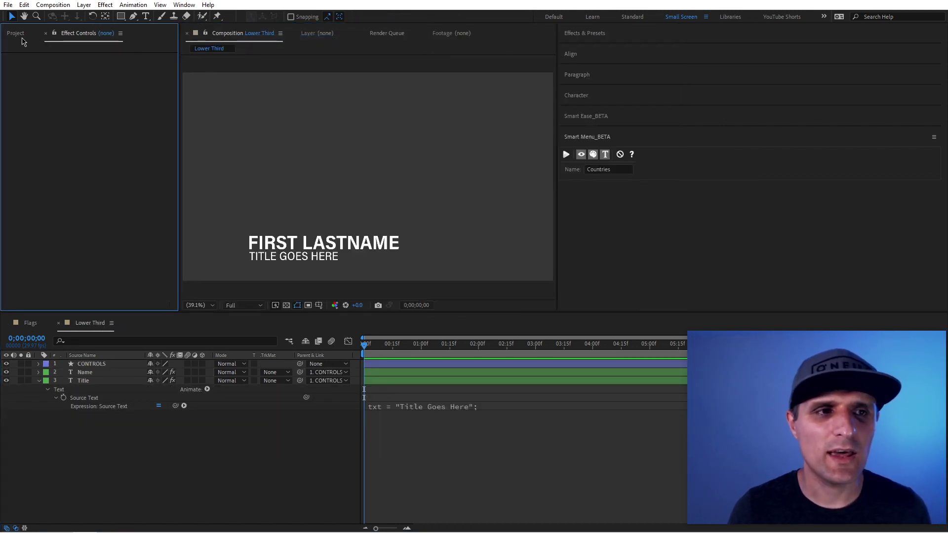
pyautogui.click(22, 40)
pyautogui.click(27, 136)
pyautogui.moveTo(37, 139); pyautogui.dragTo(351, 162)
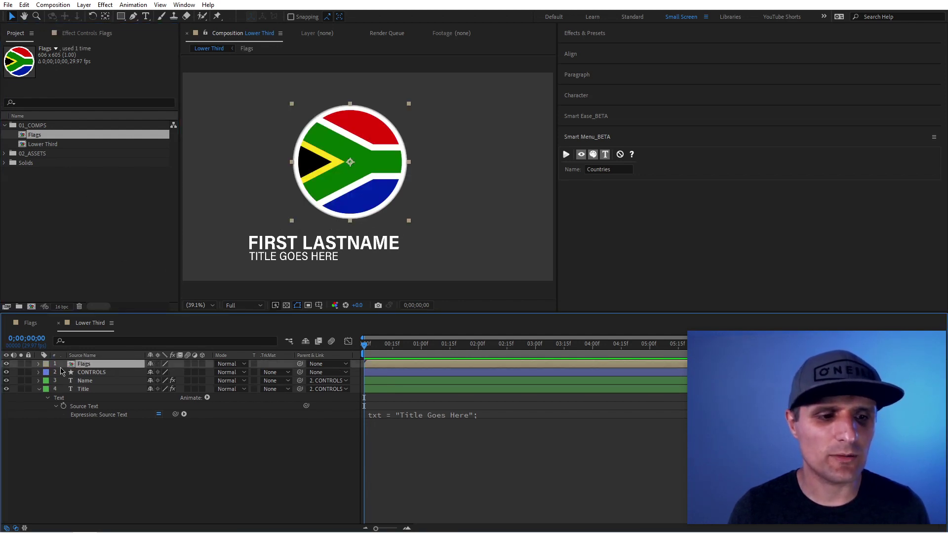
# Scale the Flags layer to 30% and move it left of the FIRST LASTNAME text.
pyautogui.press('s')
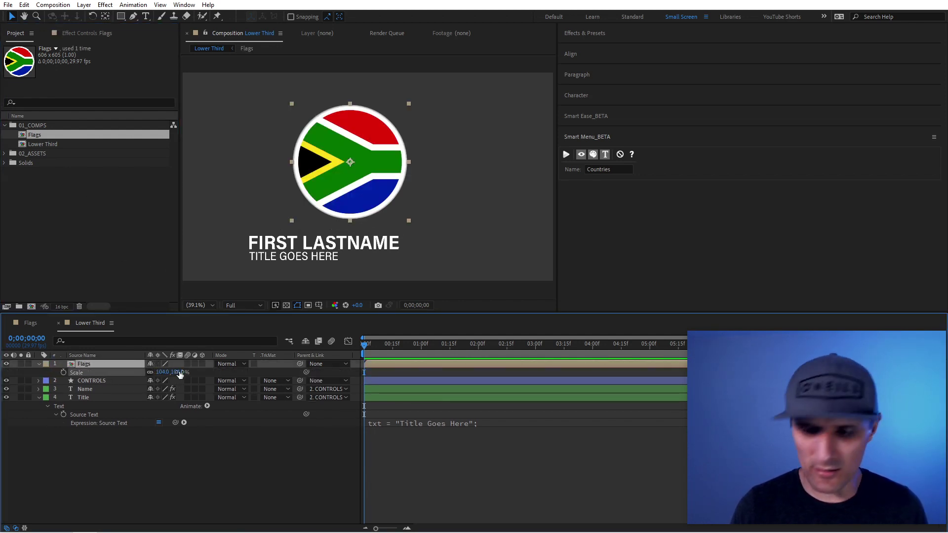
pyautogui.moveTo(176, 374); pyautogui.dragTo(180, 373)
pyautogui.press('F2')
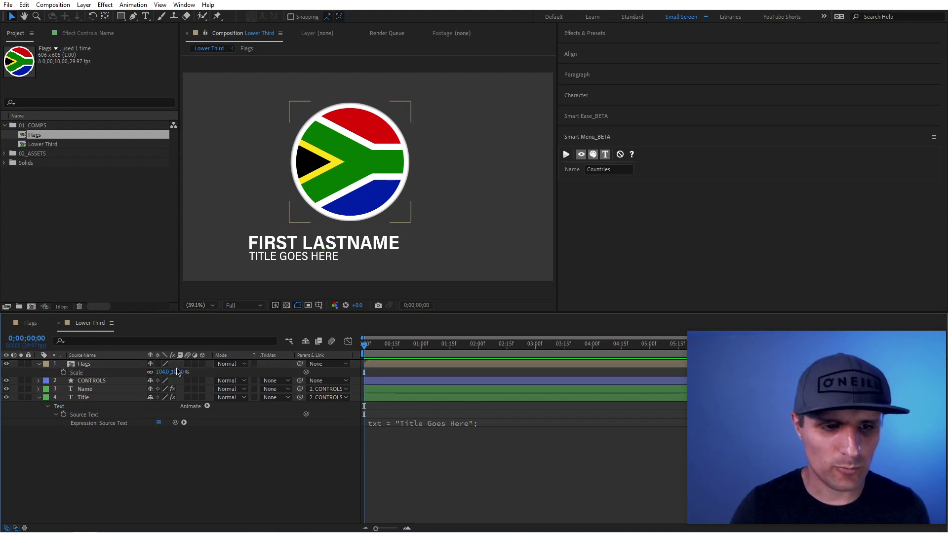
pyautogui.click(178, 372)
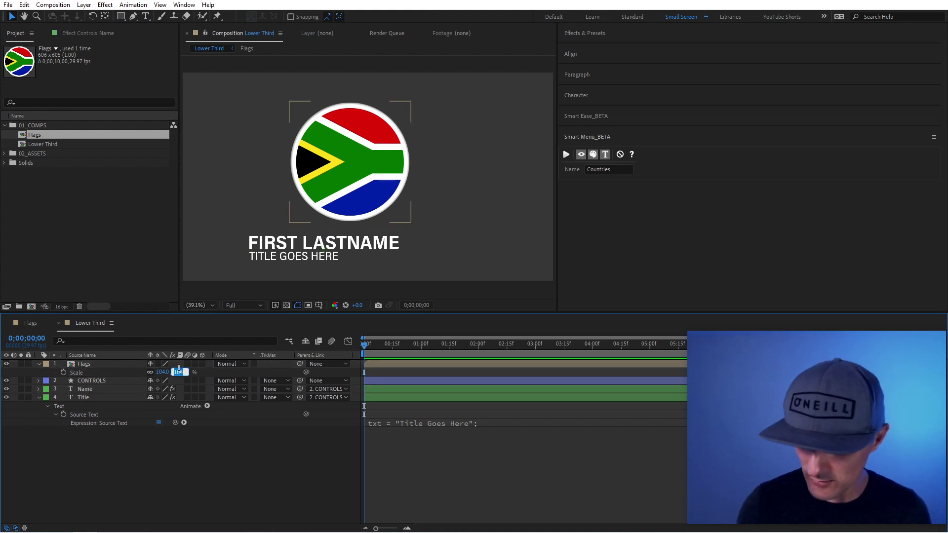
pyautogui.write('30')
pyautogui.press('Return')
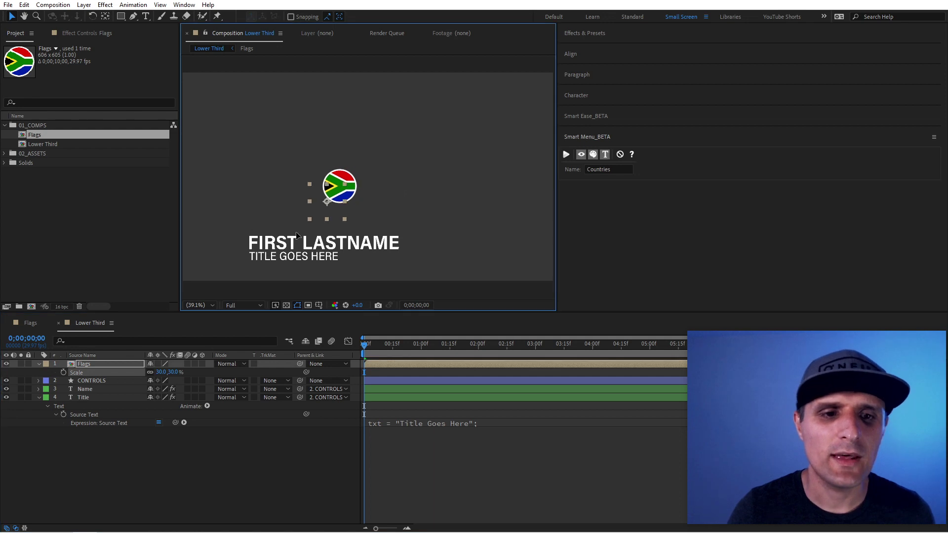
pyautogui.moveTo(297, 235); pyautogui.dragTo(230, 265)
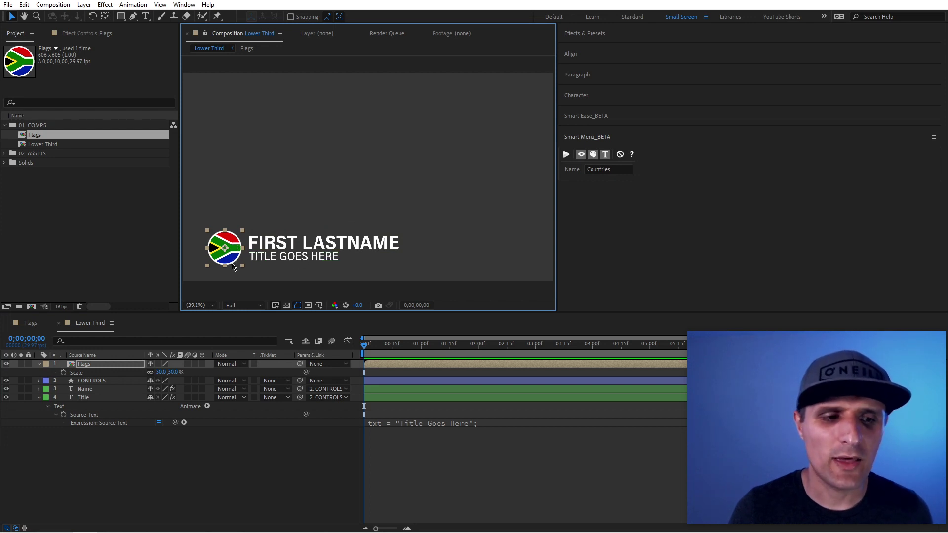
# Set the Flags layer's sm_Countries essential property to Germany and preview Secondary Color.
pyautogui.click(40, 365)
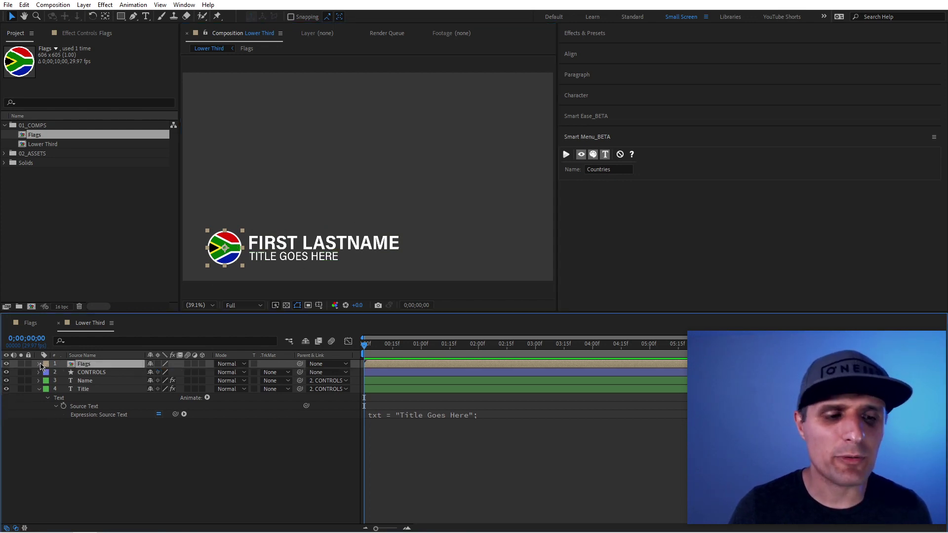
pyautogui.click(40, 365)
pyautogui.click(47, 382)
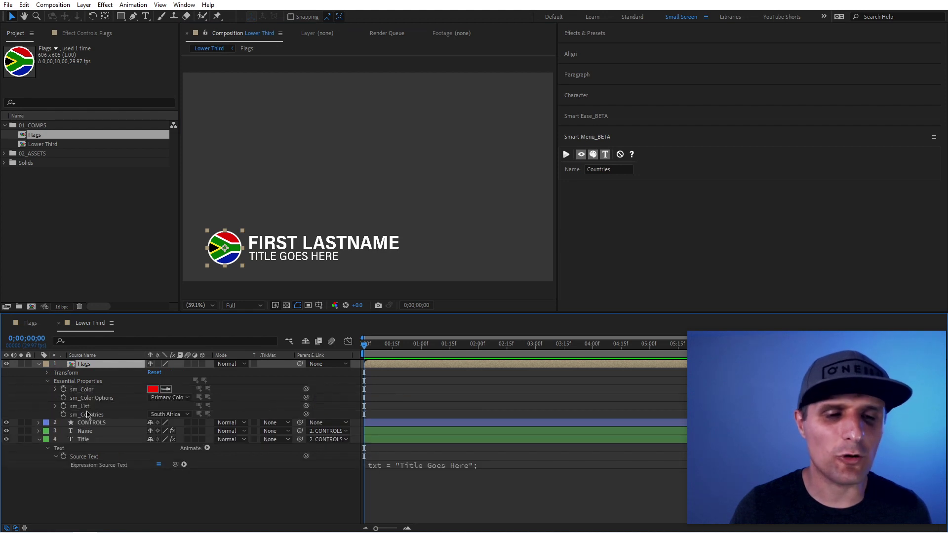
pyautogui.click(170, 415)
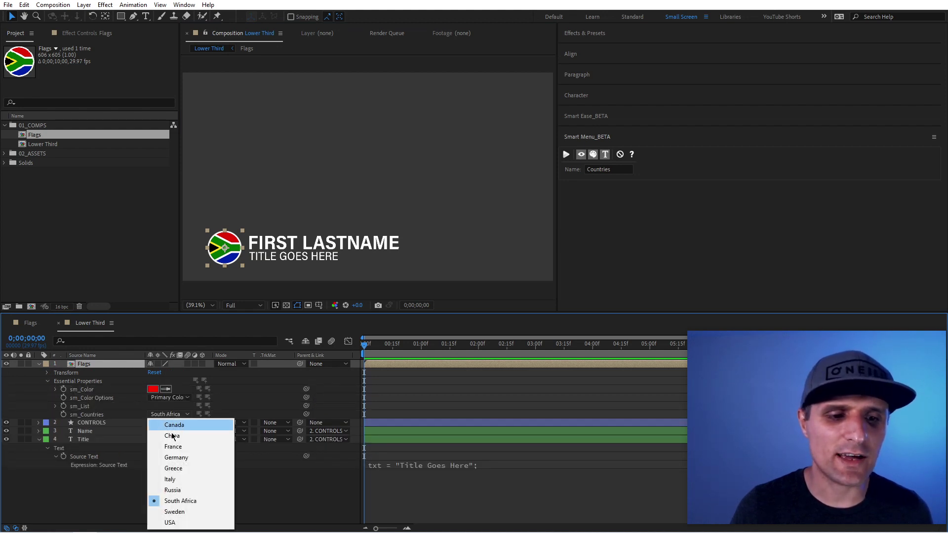
pyautogui.click(179, 457)
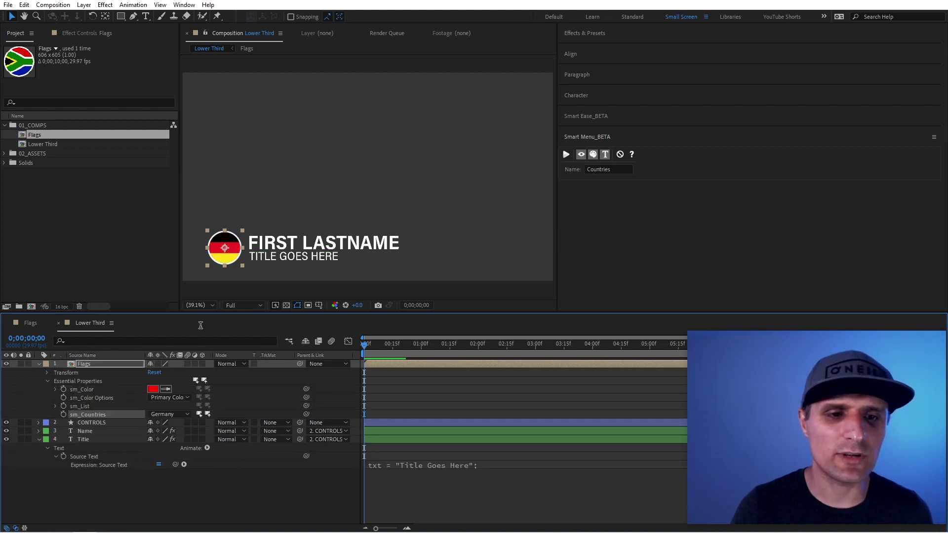
pyautogui.click(170, 397)
pyautogui.click(179, 419)
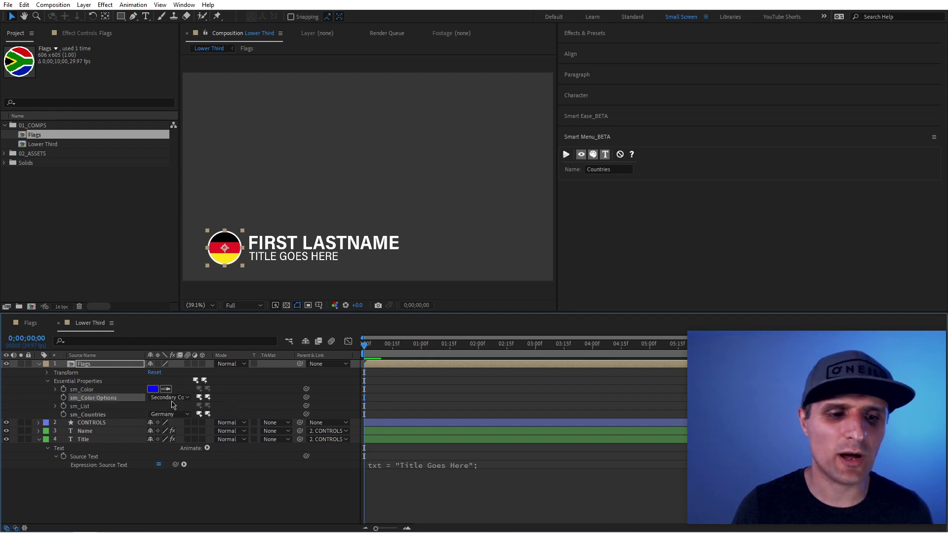
# Reset the colour option to Primary Color and show Italy in the Flags comp.
pyautogui.click(170, 398)
pyautogui.click(180, 408)
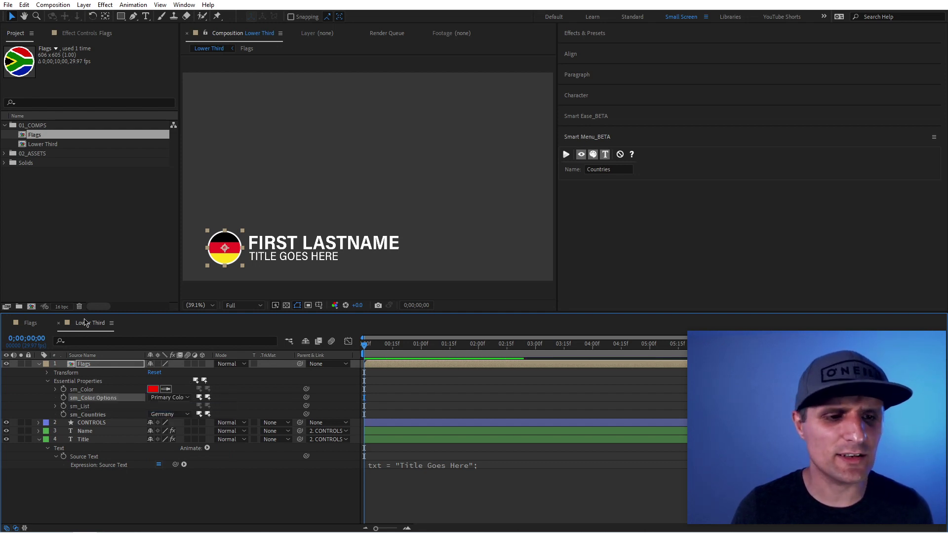
pyautogui.click(30, 323)
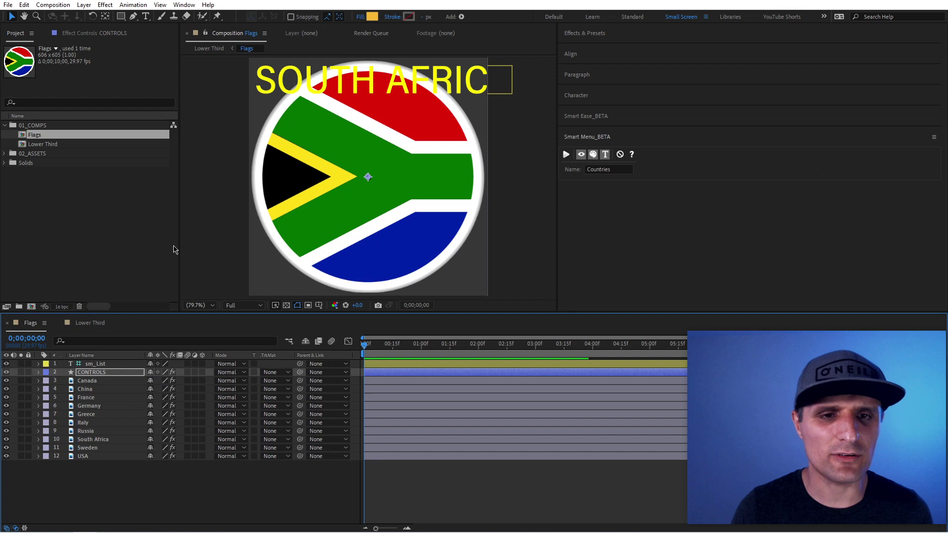
pyautogui.click(101, 423)
pyautogui.click(96, 364)
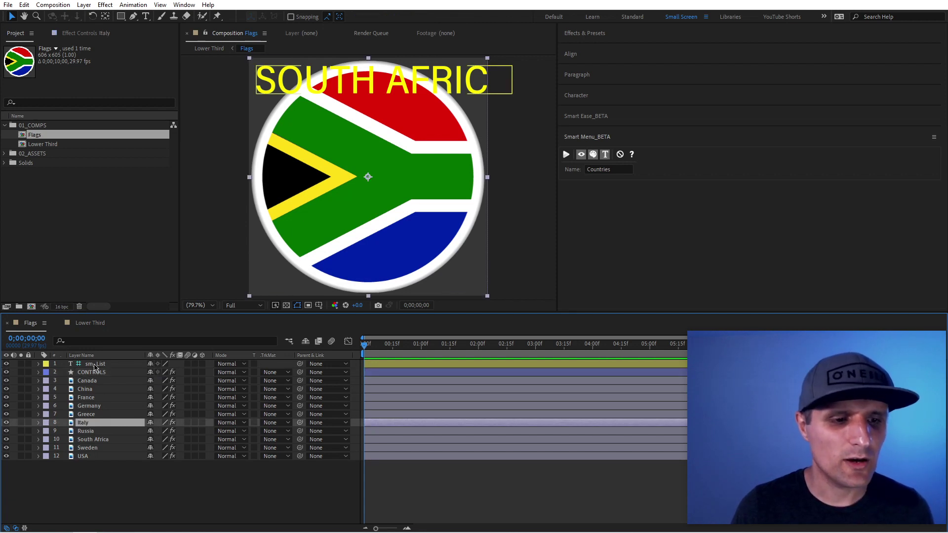
pyautogui.click(101, 372)
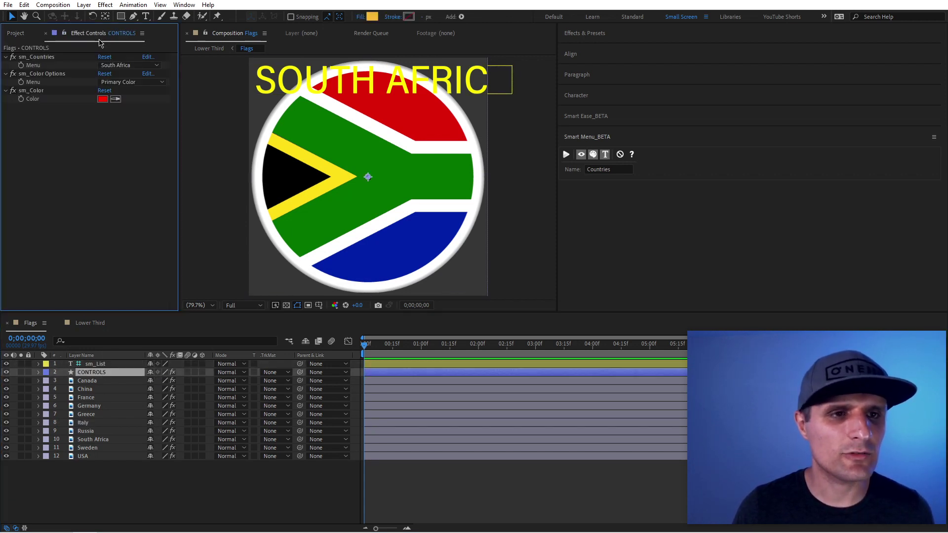
pyautogui.click(115, 65)
pyautogui.click(134, 132)
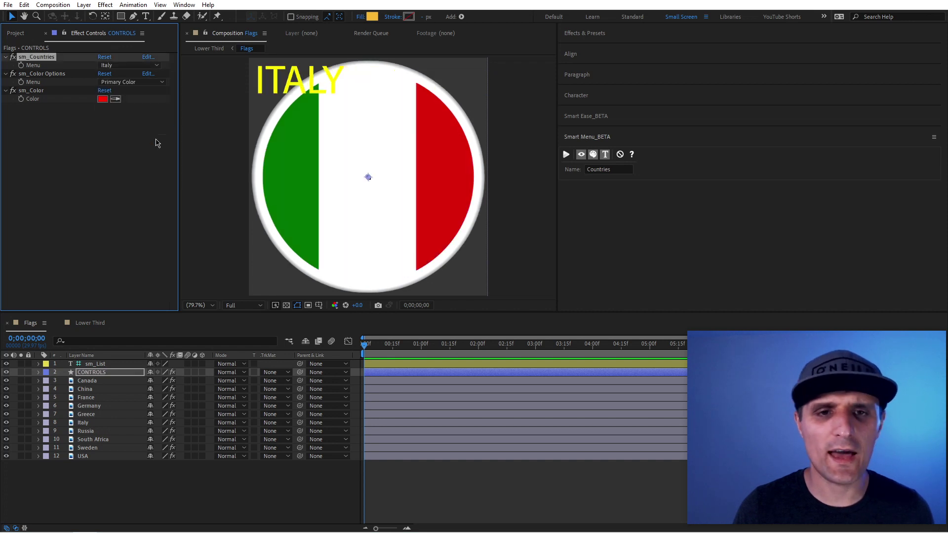
# Eyedropper Italy's primary from the green stripe and secondary from the red stripe.
pyautogui.click(101, 423)
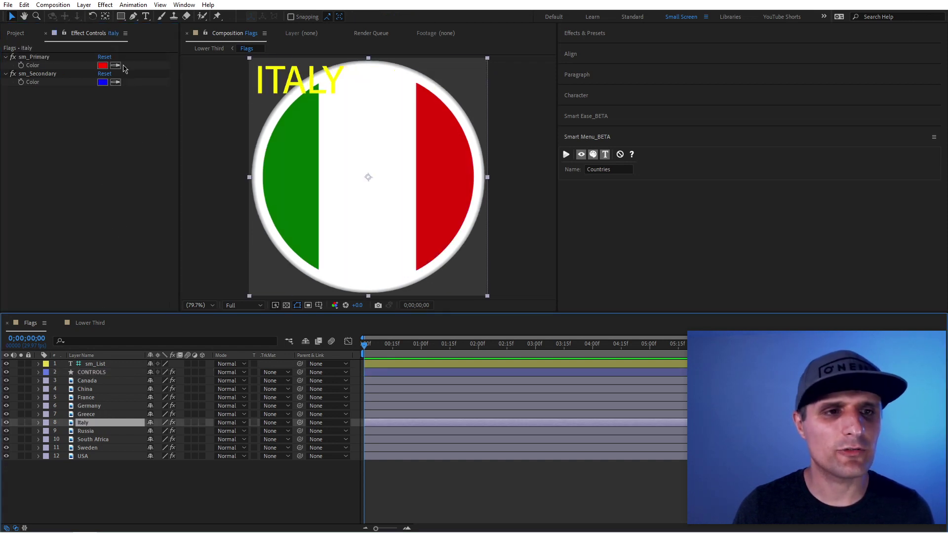
pyautogui.click(116, 65)
pyautogui.click(307, 145)
pyautogui.click(115, 82)
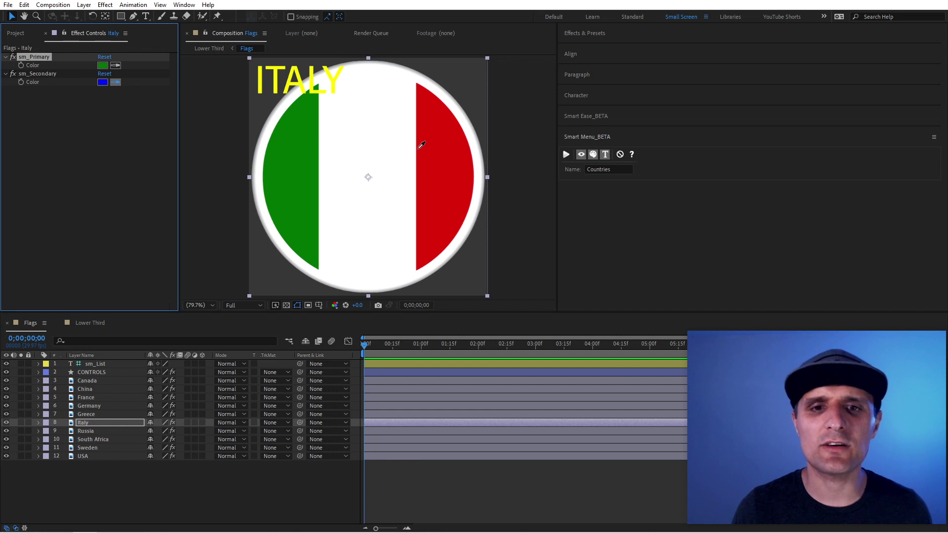
pyautogui.click(435, 148)
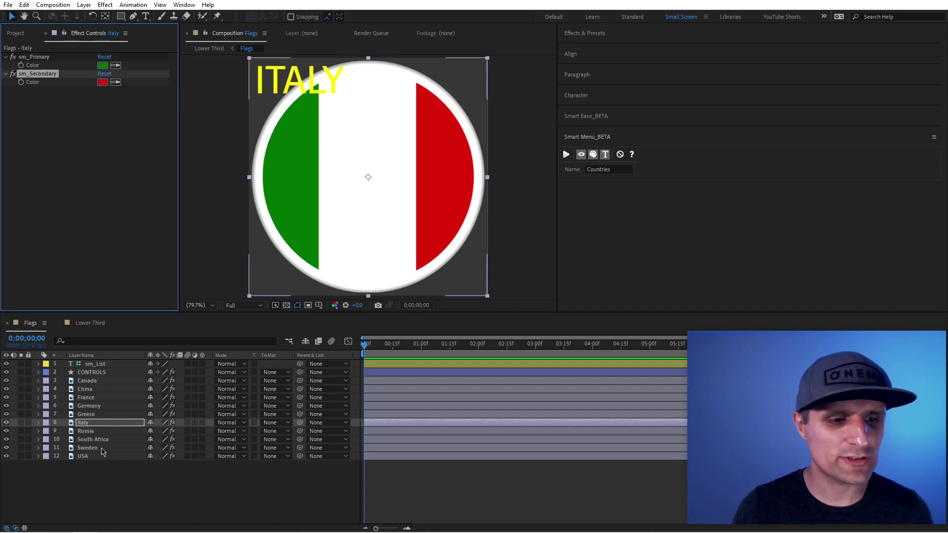
# Show Sweden and sample its blue primary and yellow secondary colours from the flag.
pyautogui.click(101, 449)
pyautogui.click(94, 372)
pyautogui.click(127, 65)
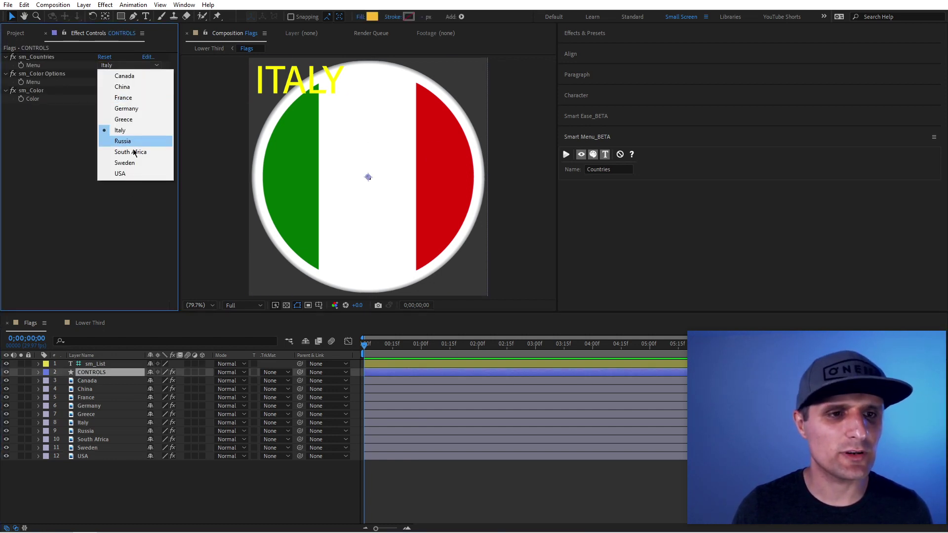
pyautogui.click(124, 162)
pyautogui.click(88, 447)
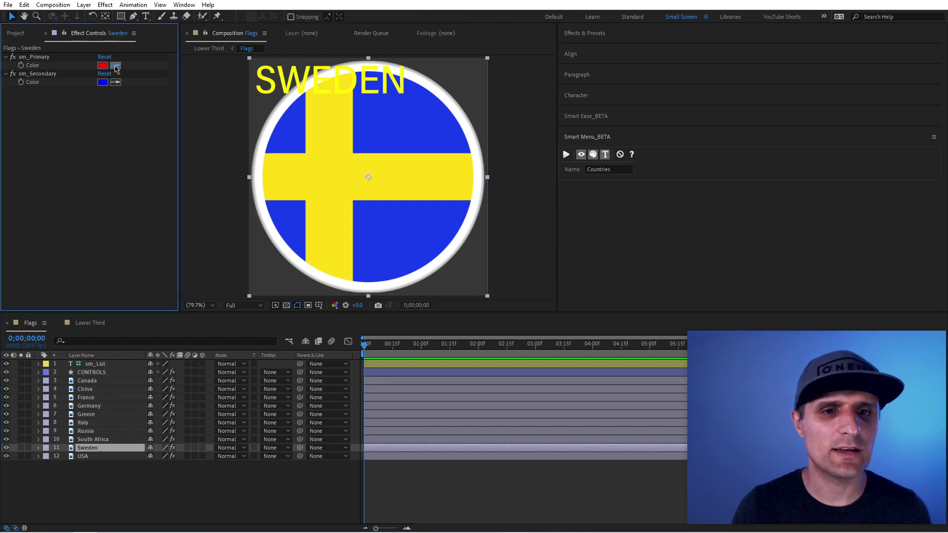
pyautogui.click(289, 134)
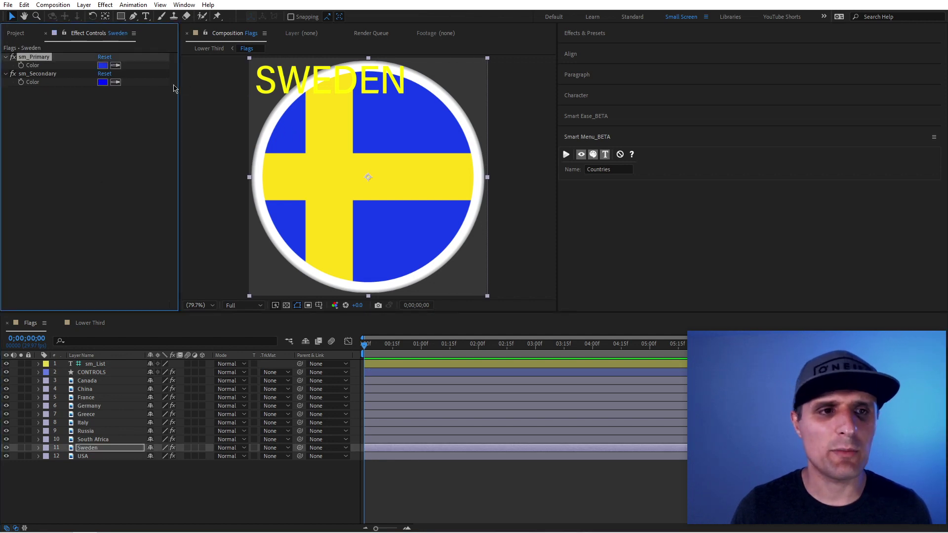
pyautogui.click(335, 155)
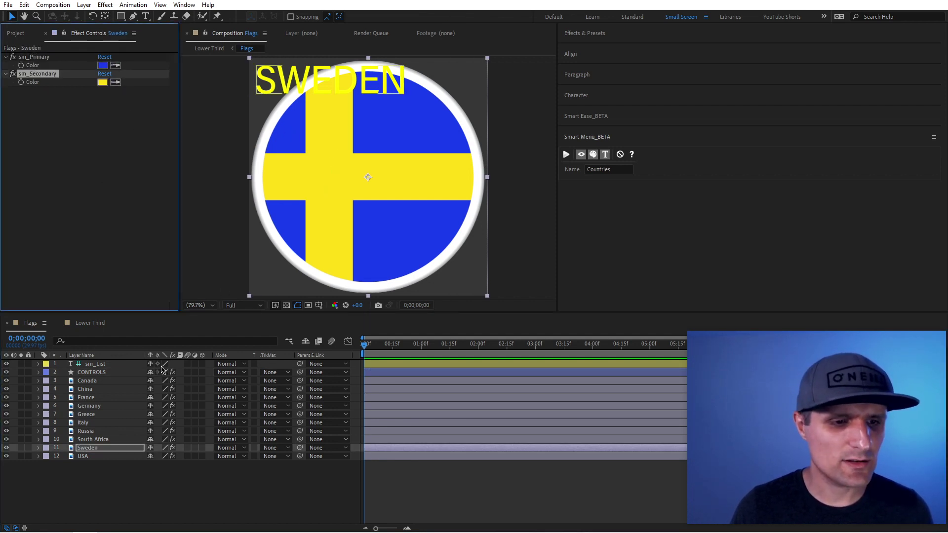
# Show Greece and sample its blue primary and white secondary colours from the flag.
pyautogui.click(118, 415)
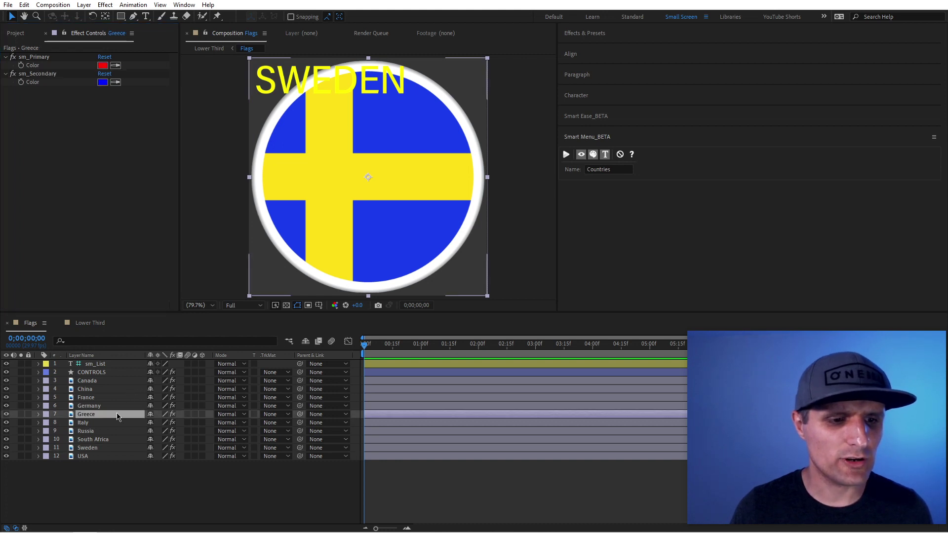
pyautogui.click(106, 373)
pyautogui.click(109, 65)
pyautogui.click(151, 119)
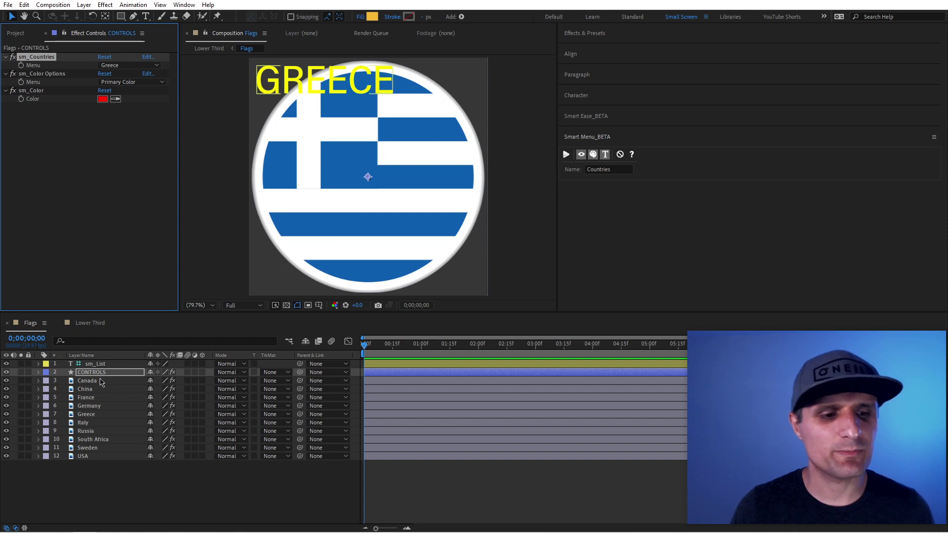
pyautogui.click(92, 416)
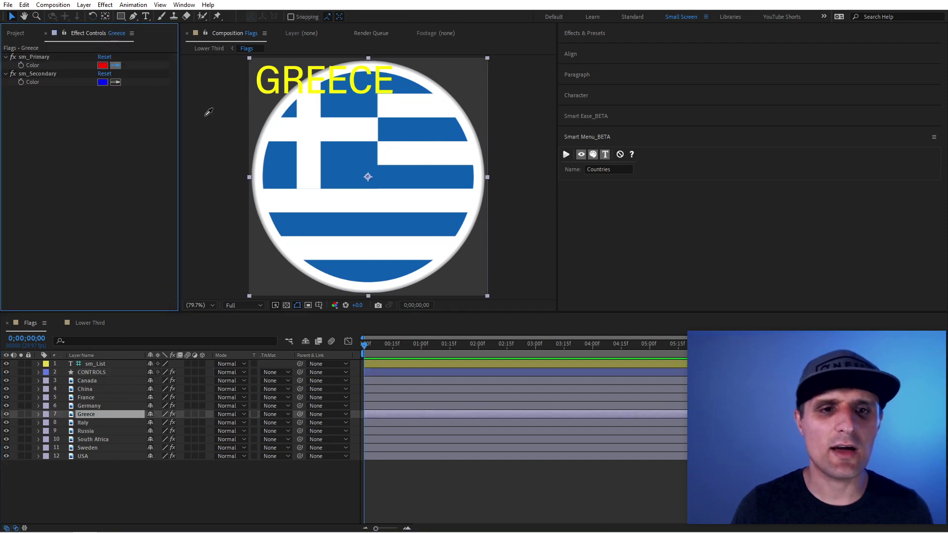
pyautogui.click(288, 153)
pyautogui.click(116, 82)
pyautogui.click(310, 129)
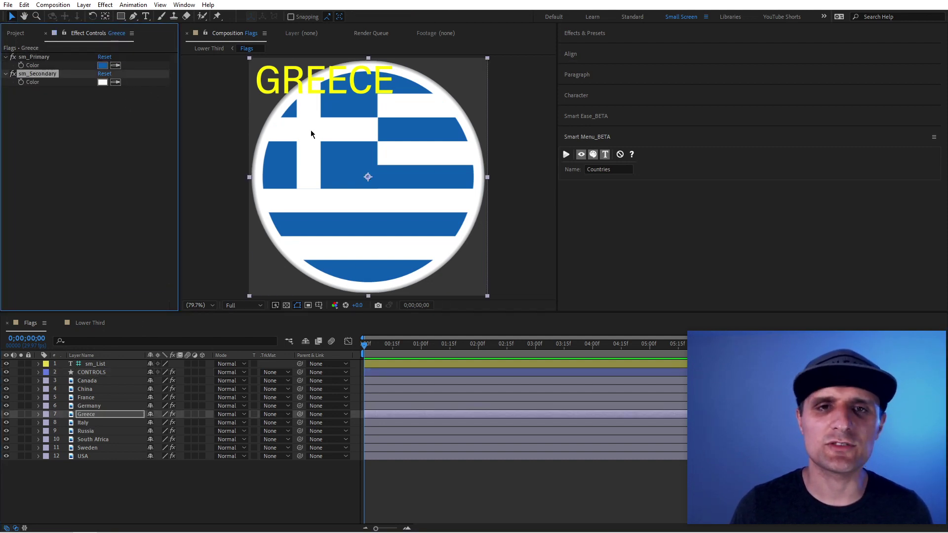
pyautogui.click(87, 324)
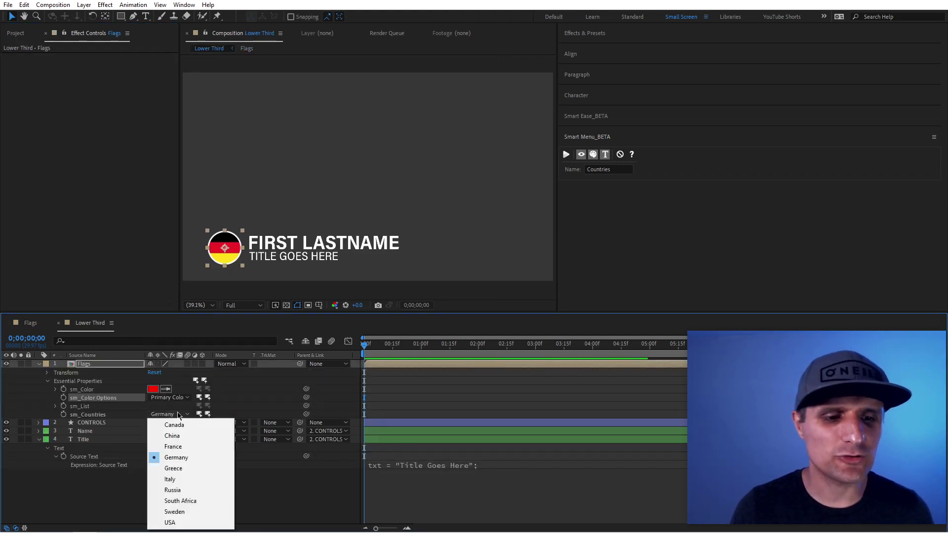
# Switch the badge to Sweden with the Secondary Color option.
pyautogui.click(170, 414)
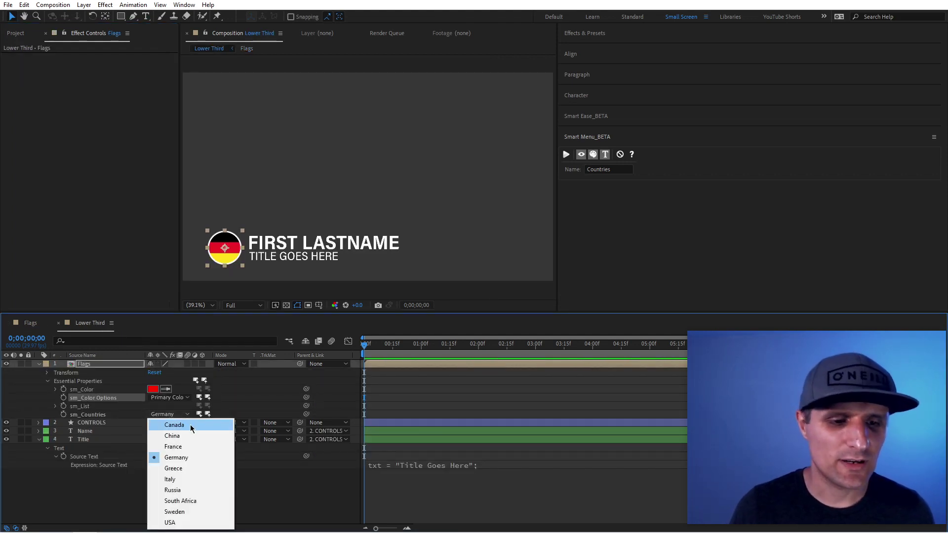
pyautogui.click(183, 511)
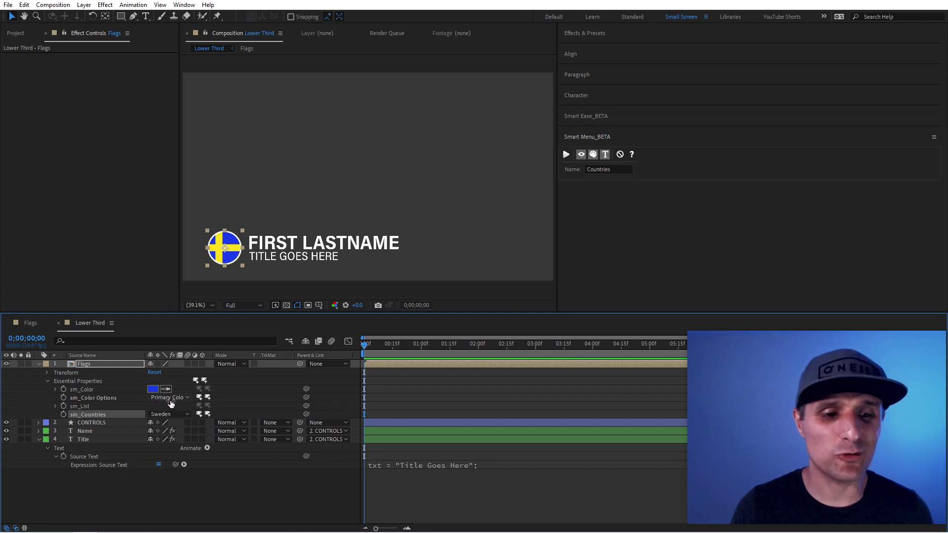
pyautogui.click(168, 398)
pyautogui.click(160, 415)
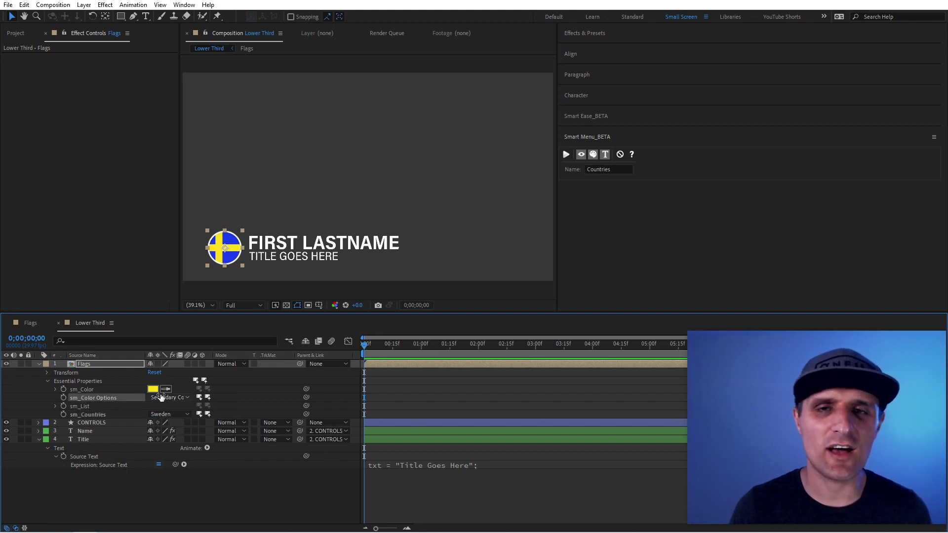
# Set the country to Italy and toggle between green Primary and red Secondary colours.
pyautogui.click(169, 414)
pyautogui.click(177, 480)
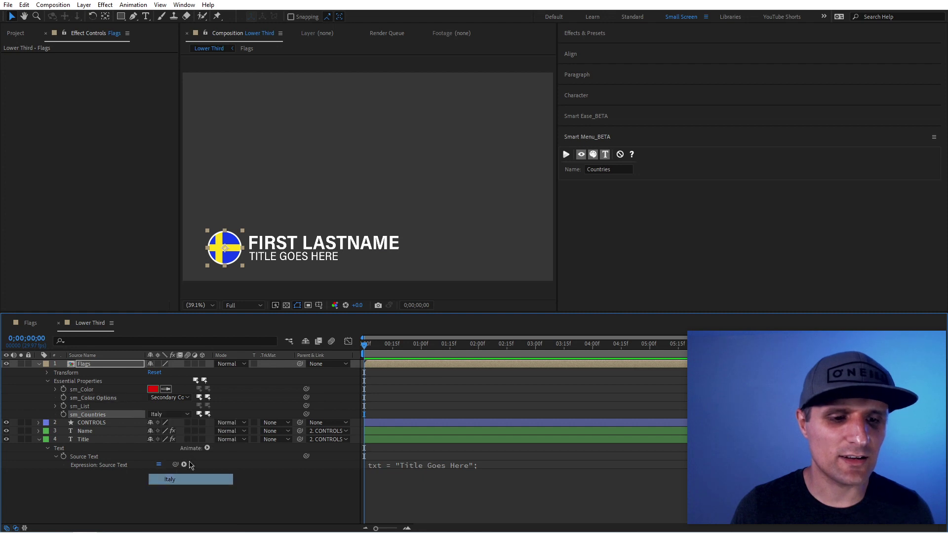
pyautogui.click(168, 398)
pyautogui.click(174, 405)
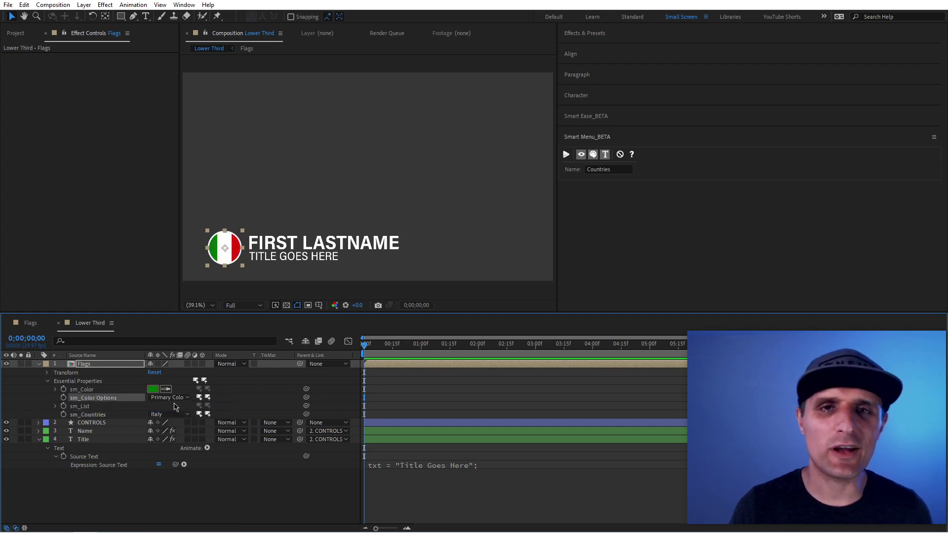
pyautogui.click(175, 400)
pyautogui.click(172, 420)
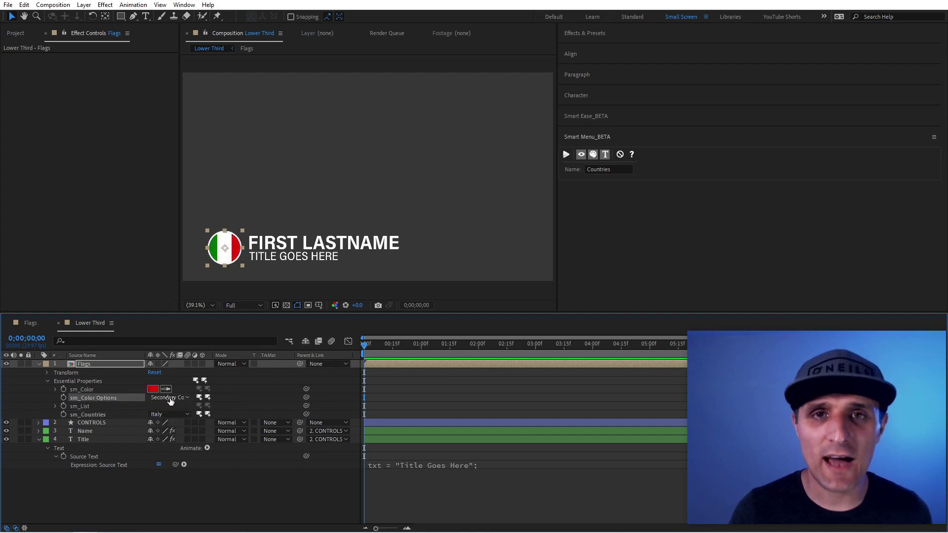
pyautogui.click(169, 399)
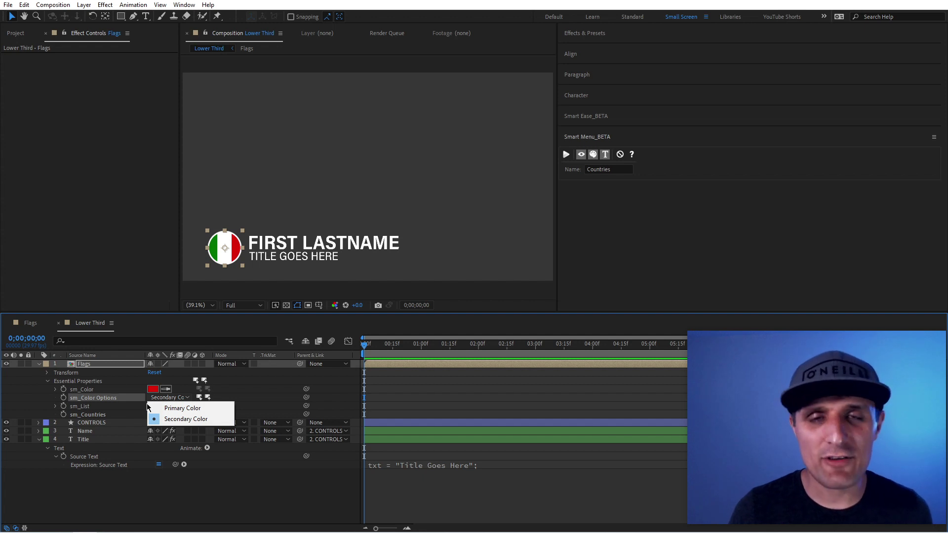
# Bring the CONTROLS layer from the Flags comp to the top of the Lower Third.
pyautogui.click(39, 324)
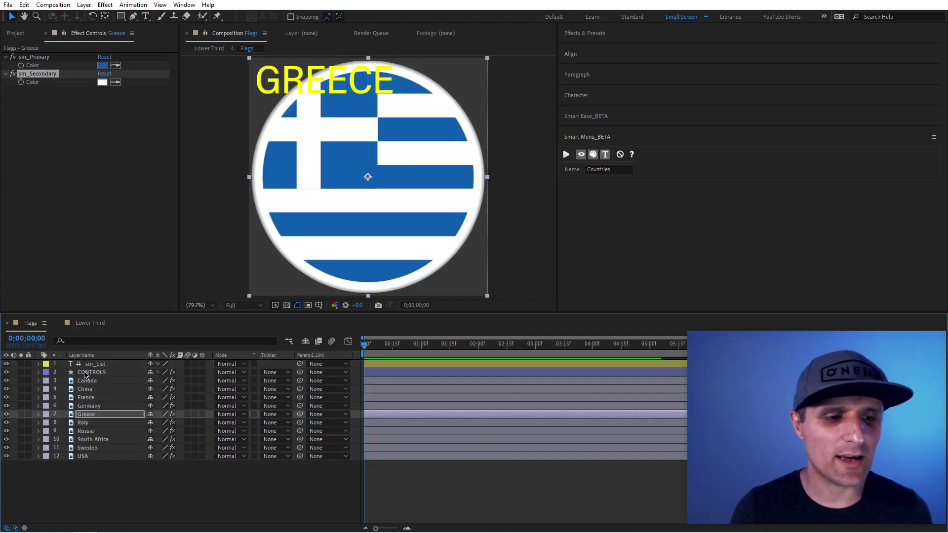
pyautogui.click(85, 373)
pyautogui.click(50, 57)
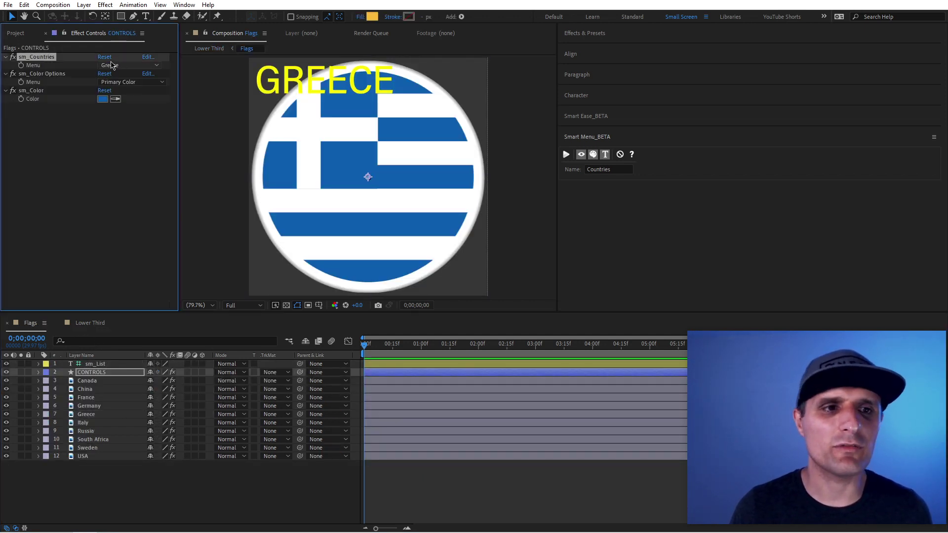
pyautogui.click(90, 323)
pyautogui.moveTo(98, 424); pyautogui.dragTo(106, 360)
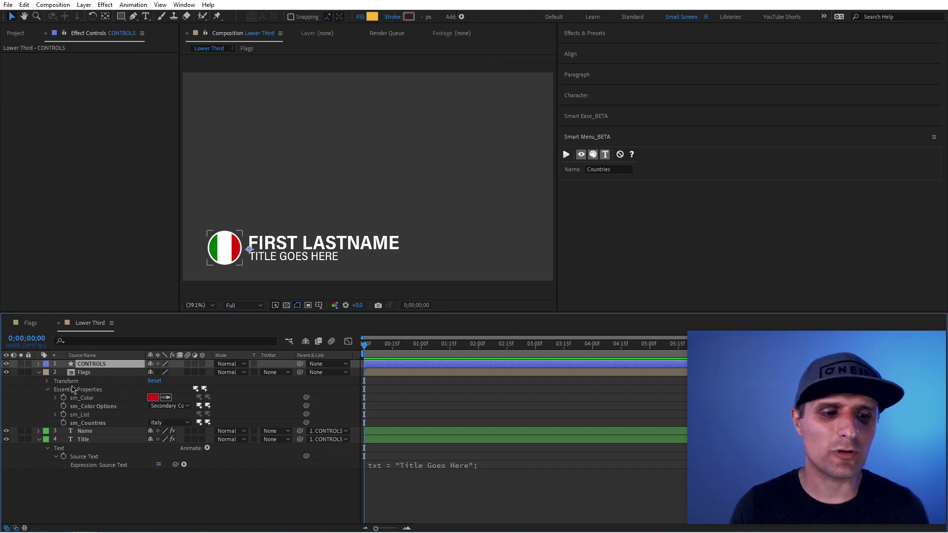
# Try Greece and Italy, pick-whip the flag's sm_Countries to the CONTROLS Menu, and choose Canada.
pyautogui.click(134, 65)
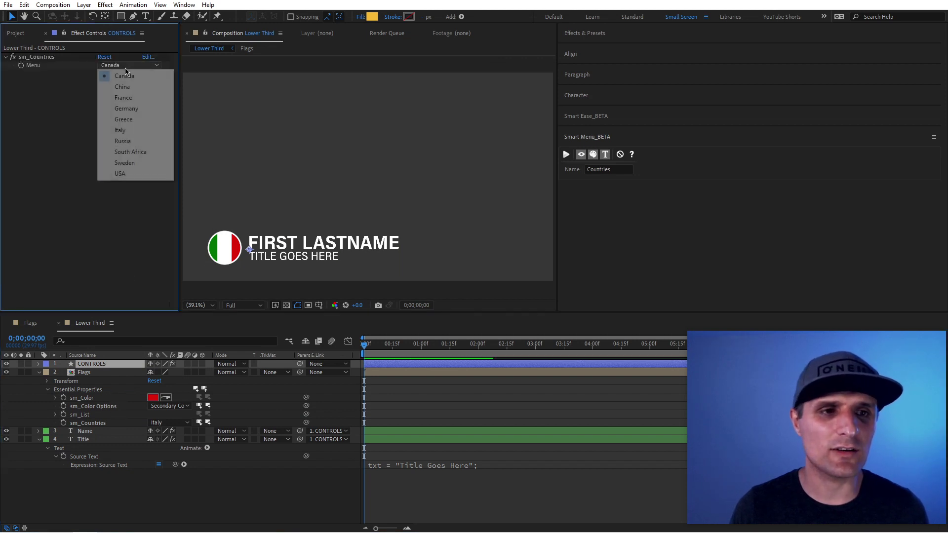
pyautogui.click(123, 119)
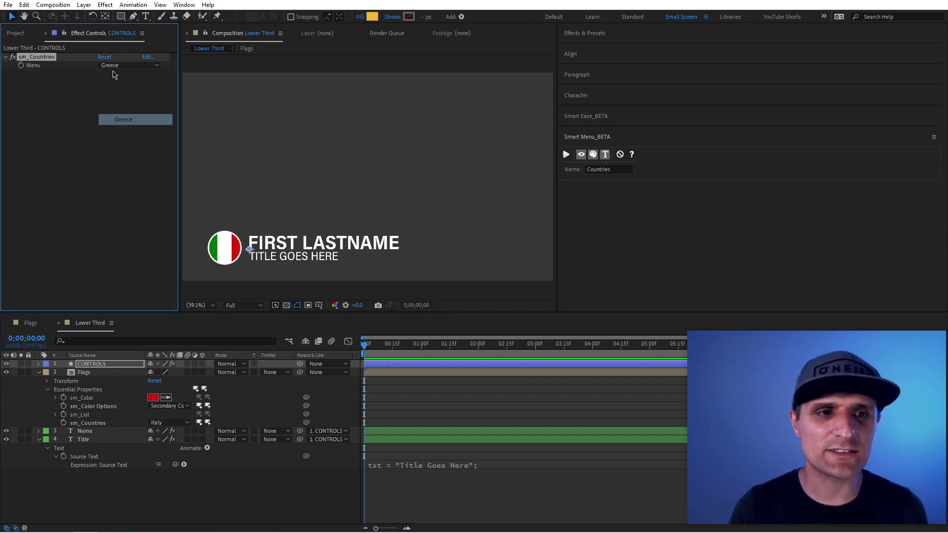
pyautogui.click(143, 65)
pyautogui.click(130, 130)
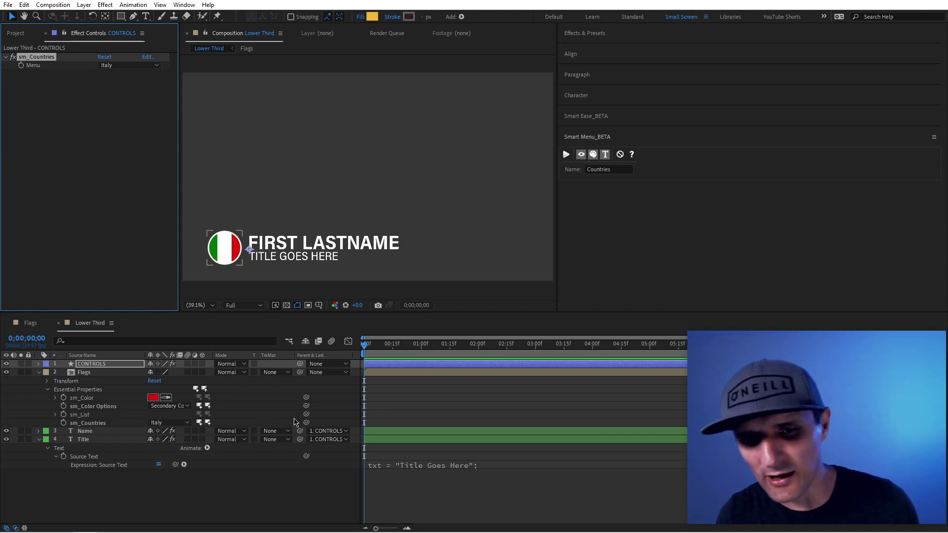
pyautogui.moveTo(307, 423); pyautogui.dragTo(44, 69)
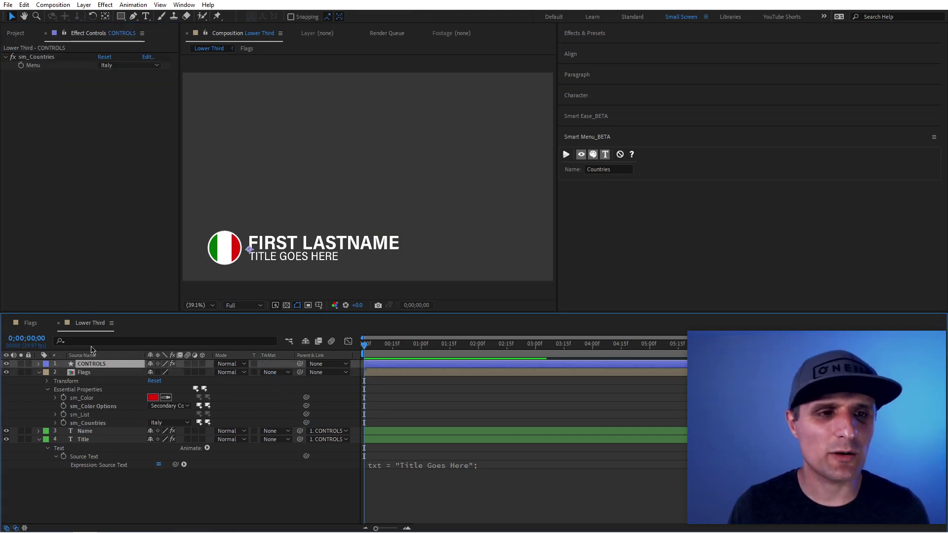
pyautogui.click(137, 66)
pyautogui.click(138, 77)
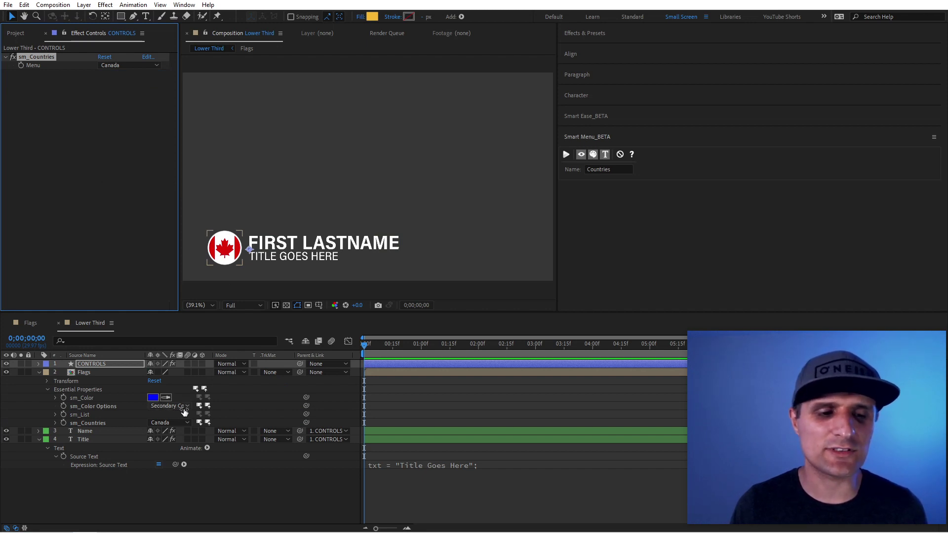
pyautogui.click(94, 415)
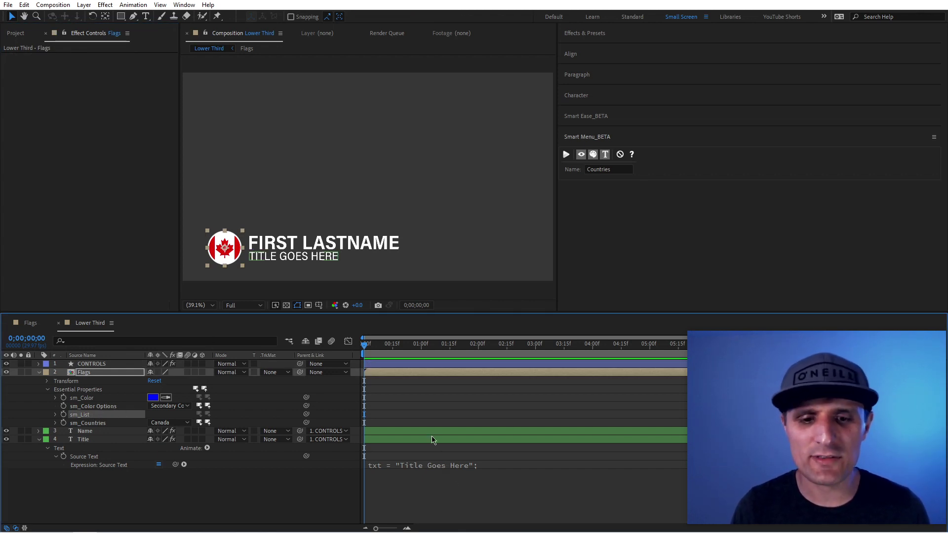
# Replace the Title's 'Title Goes Here' expression string with a link to sm_List.
pyautogui.click(261, 256)
pyautogui.click(428, 466)
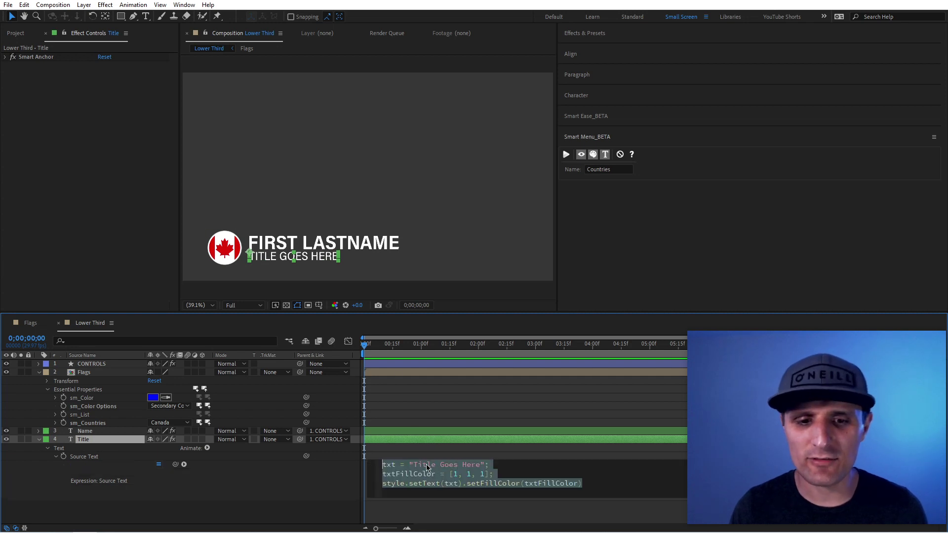
pyautogui.moveTo(486, 465); pyautogui.dragTo(411, 464)
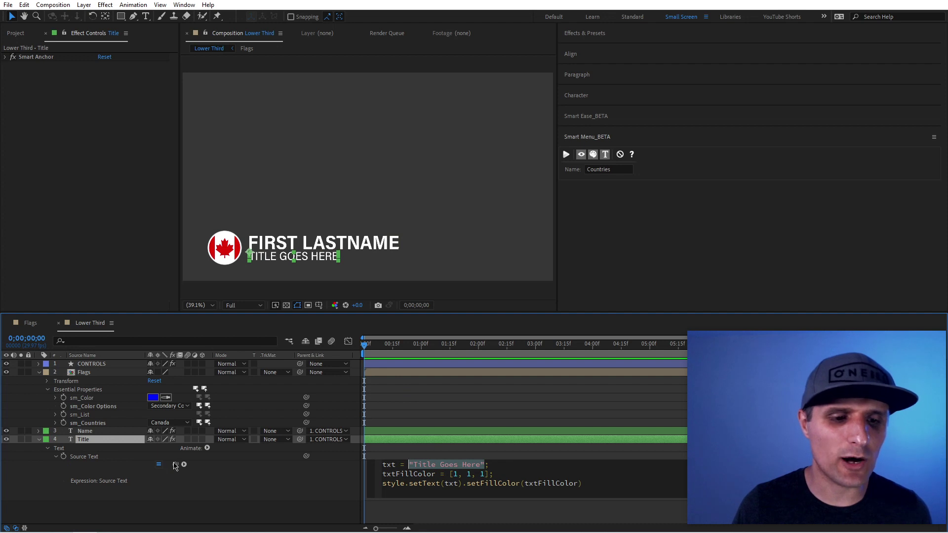
pyautogui.moveTo(176, 464); pyautogui.dragTo(95, 417)
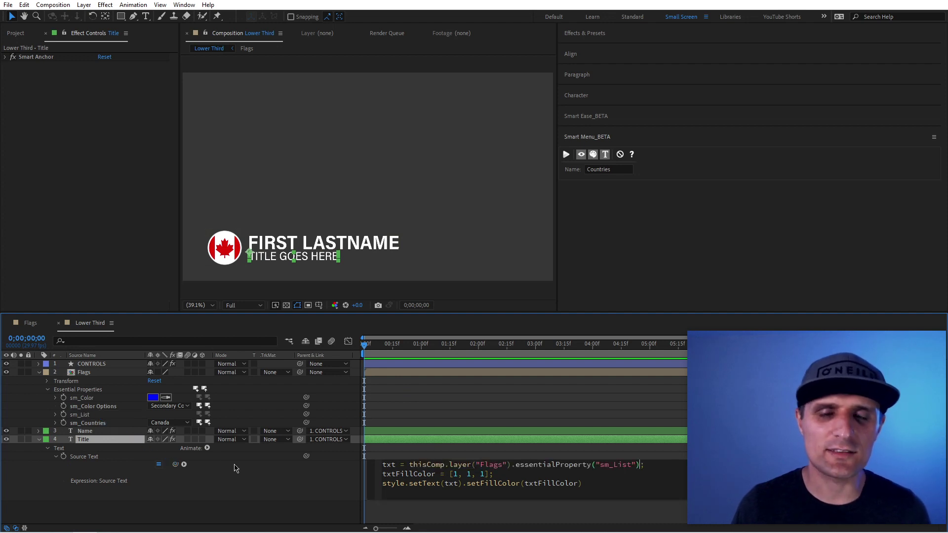
pyautogui.click(253, 489)
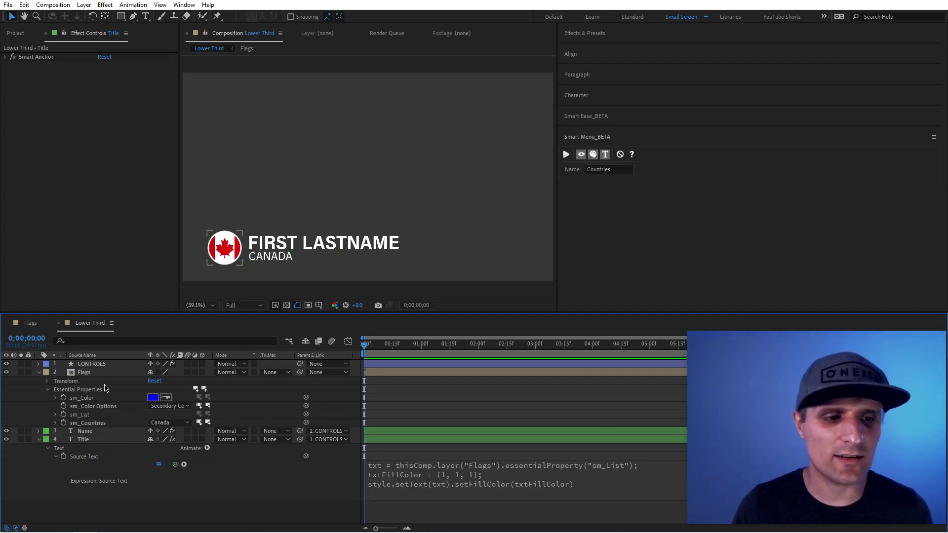
# Test the CONTROLS country menu with Germany, Russia, then Italy.
pyautogui.click(94, 364)
pyautogui.click(127, 66)
pyautogui.click(126, 108)
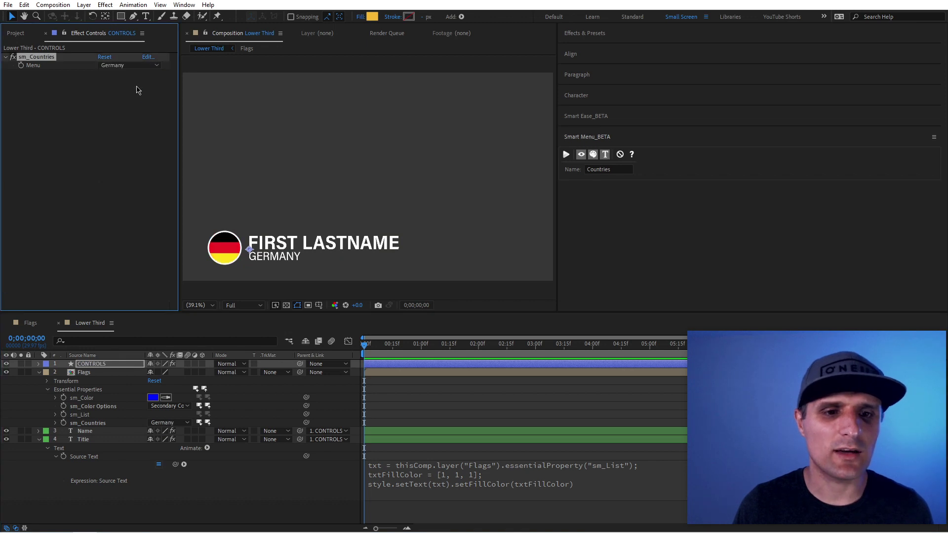
pyautogui.click(131, 66)
pyautogui.click(137, 142)
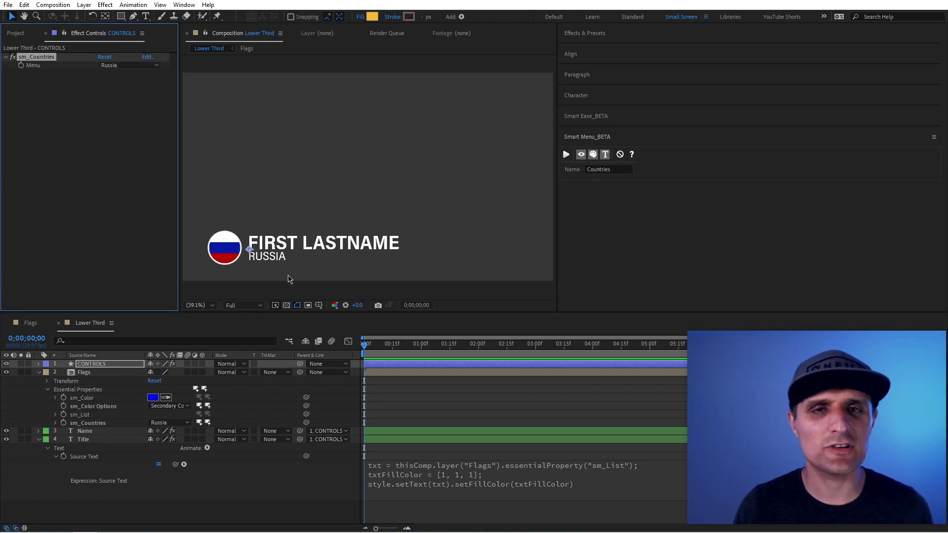
pyautogui.click(134, 66)
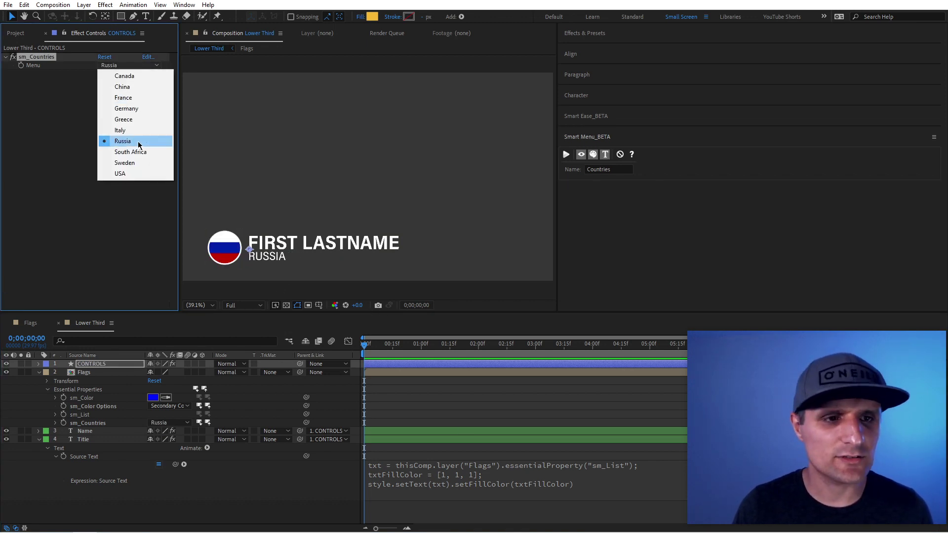
pyautogui.click(137, 131)
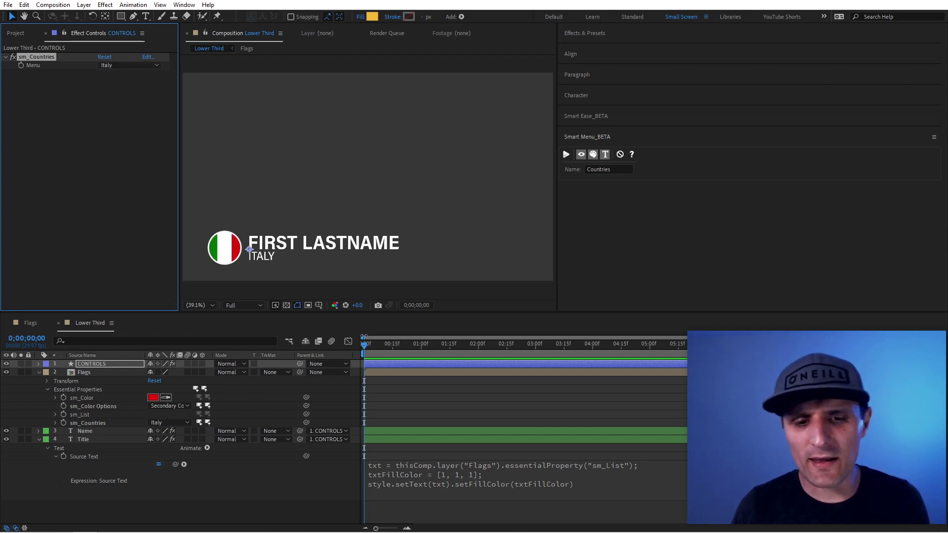
# Pick-whip the Title expression's [1, 1, 1] fill array to sm_Color.
pyautogui.click(499, 477)
pyautogui.moveTo(490, 475); pyautogui.dragTo(450, 474)
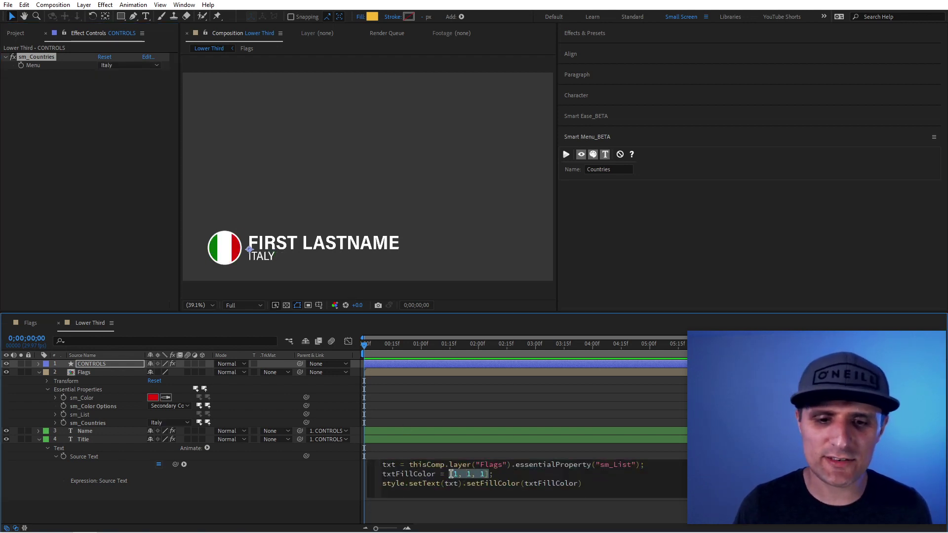
pyautogui.moveTo(176, 464); pyautogui.dragTo(98, 402)
# Apply the colour expression and cycle the country through Canada and China to Sweden.
pyautogui.click(259, 381)
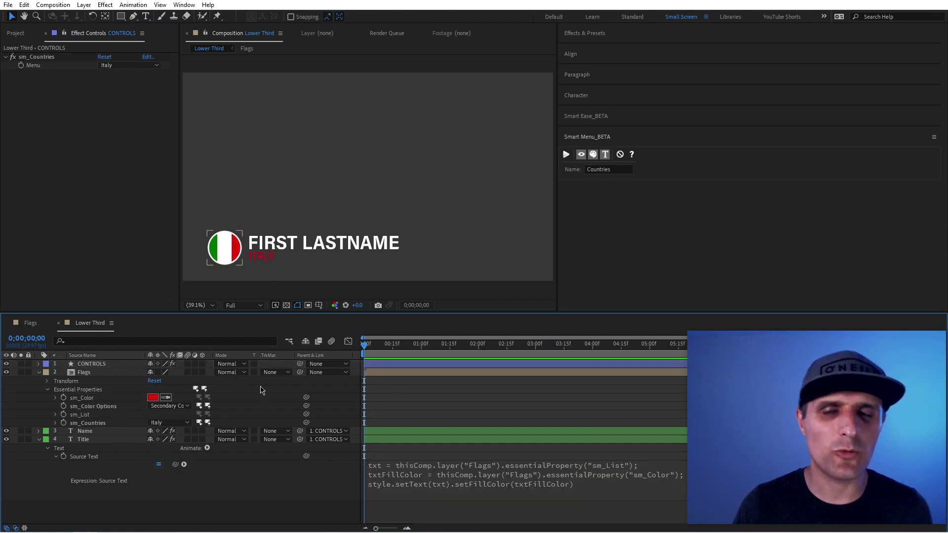
pyautogui.click(126, 65)
pyautogui.click(124, 76)
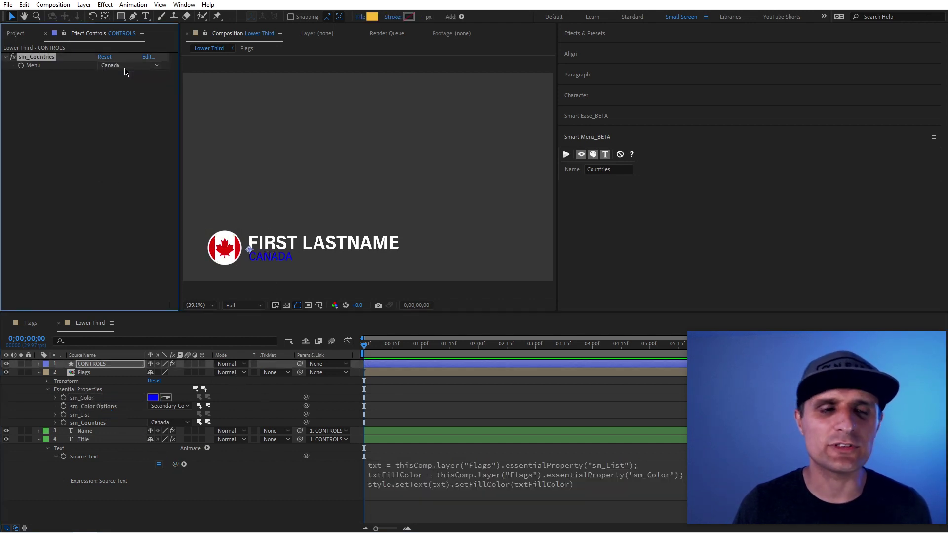
pyautogui.click(128, 65)
pyautogui.click(127, 89)
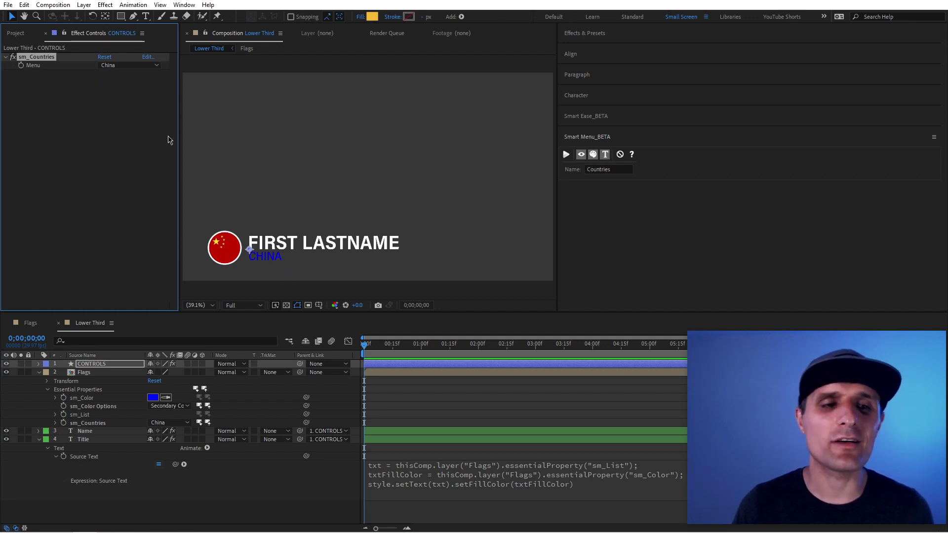
pyautogui.click(127, 65)
pyautogui.click(145, 164)
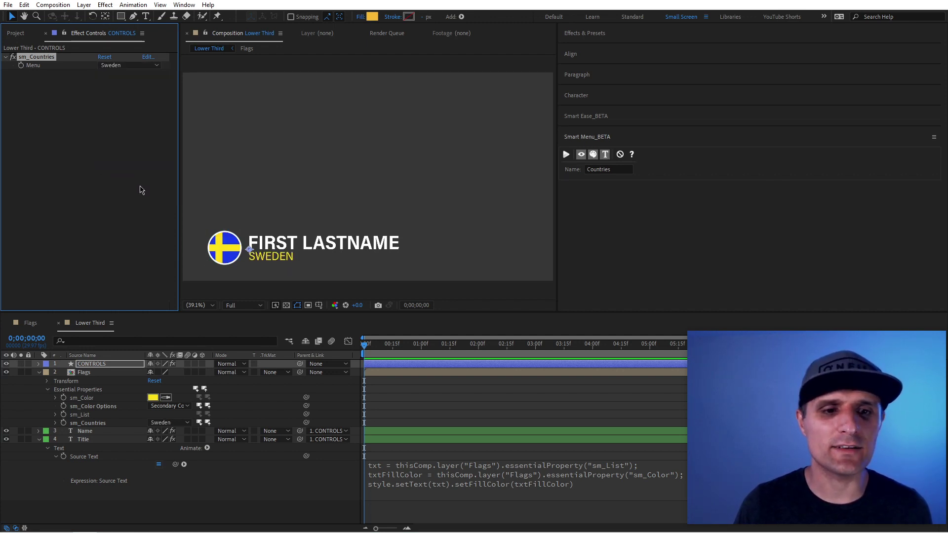